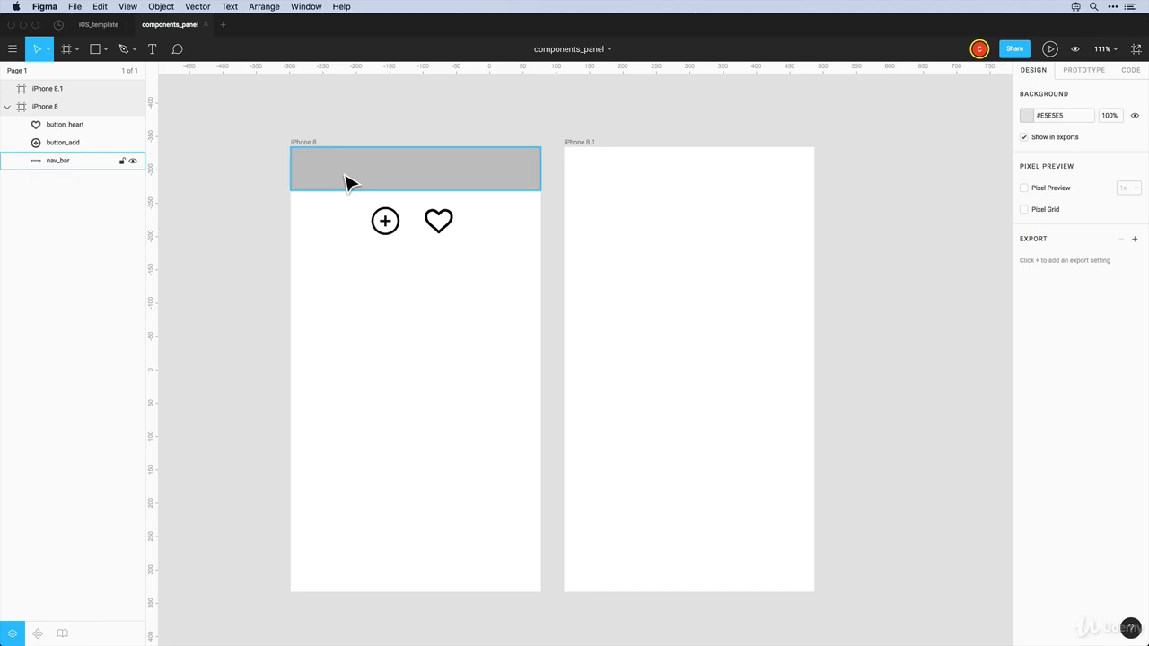
- Inspect the nav bar, add icon and heart icon on the iPhone 8 frame, and show the file's components
{"action": "left_click", "coordinate": [348, 183]}
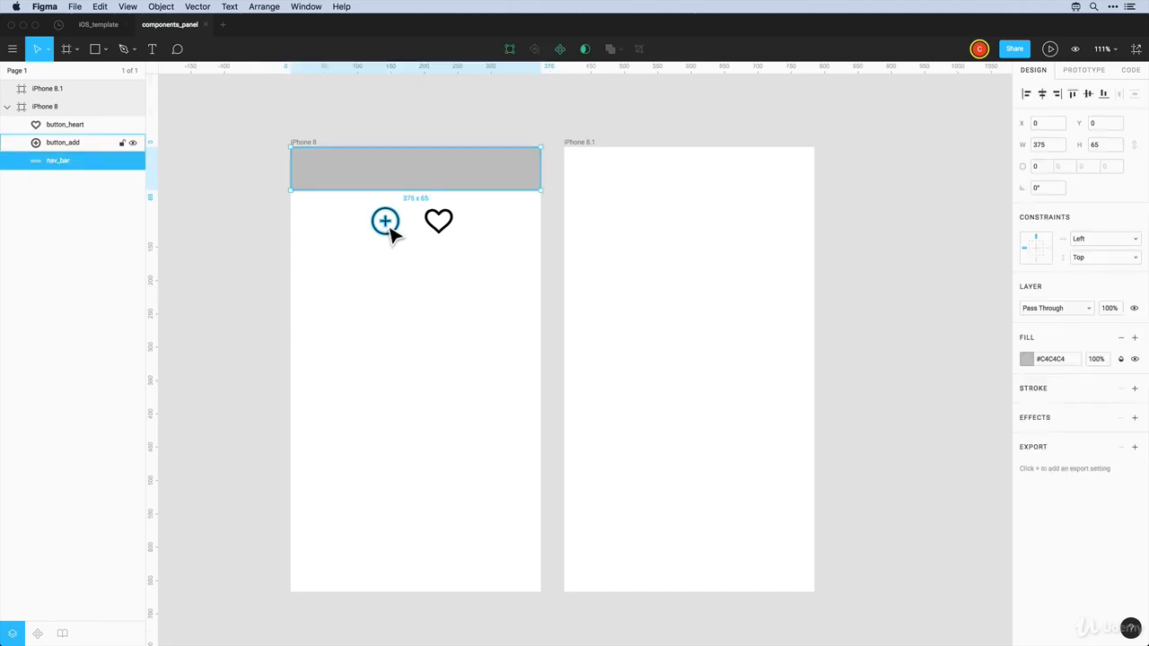
{"action": "left_click", "coordinate": [385, 225]}
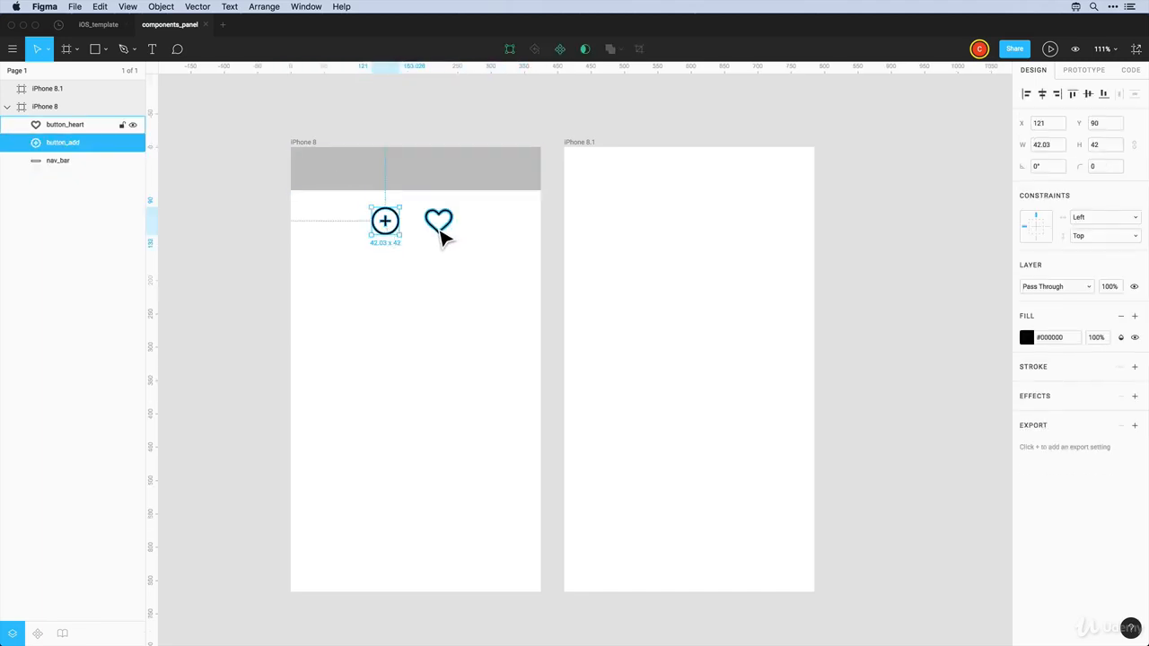
{"action": "left_click", "coordinate": [439, 232]}
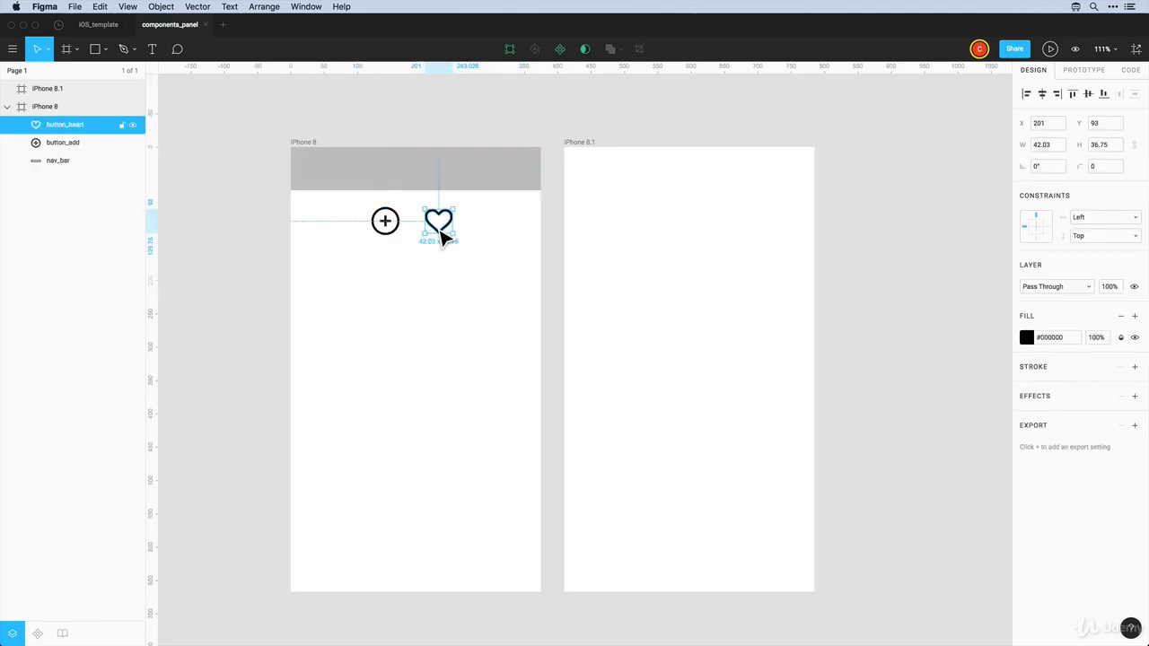
{"action": "left_click", "coordinate": [38, 635]}
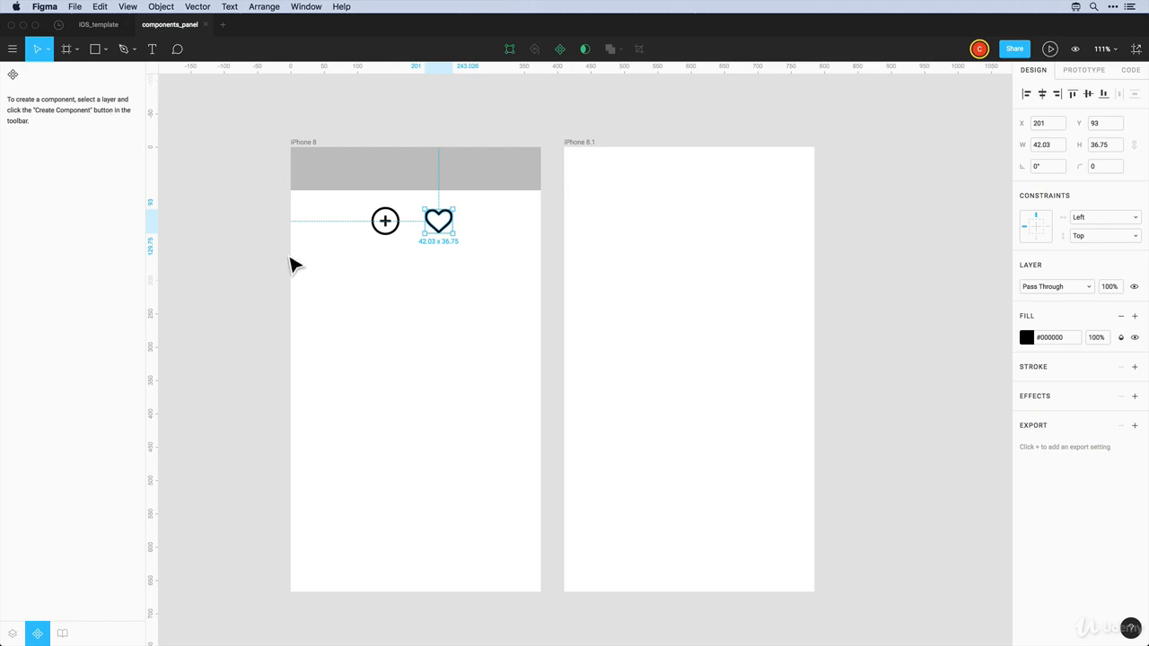
- Turn the add icon and the heart icon on the iPhone 8 frame into separate components
{"action": "left_click", "coordinate": [401, 249]}
{"action": "left_click", "coordinate": [391, 234]}
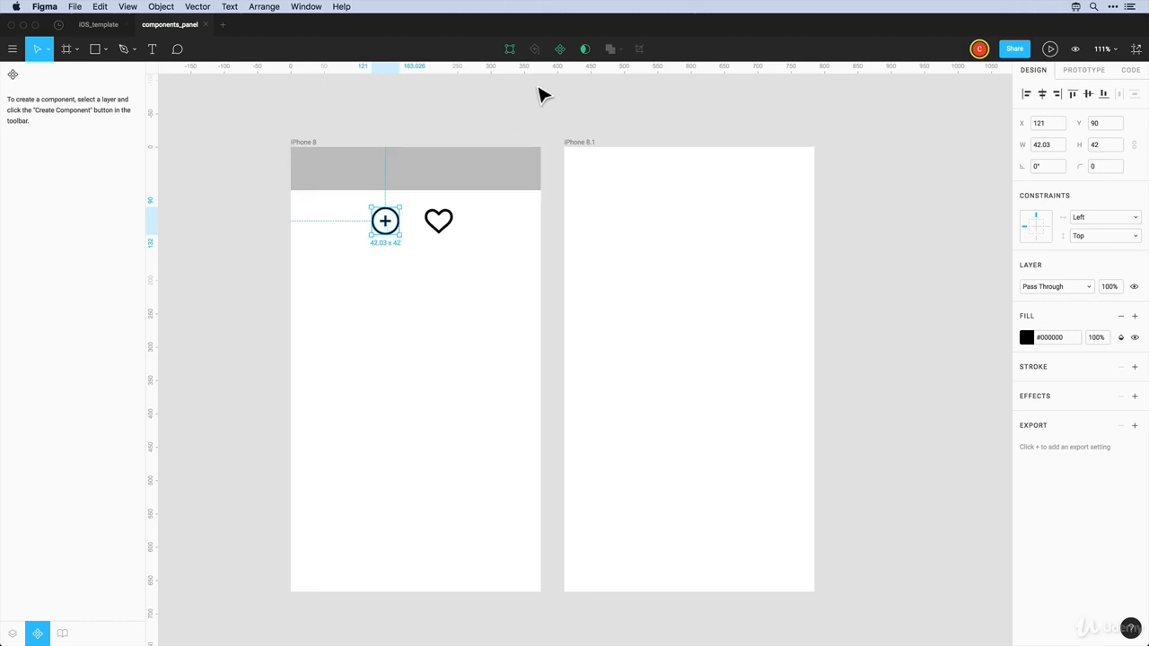
{"action": "left_click", "coordinate": [560, 50]}
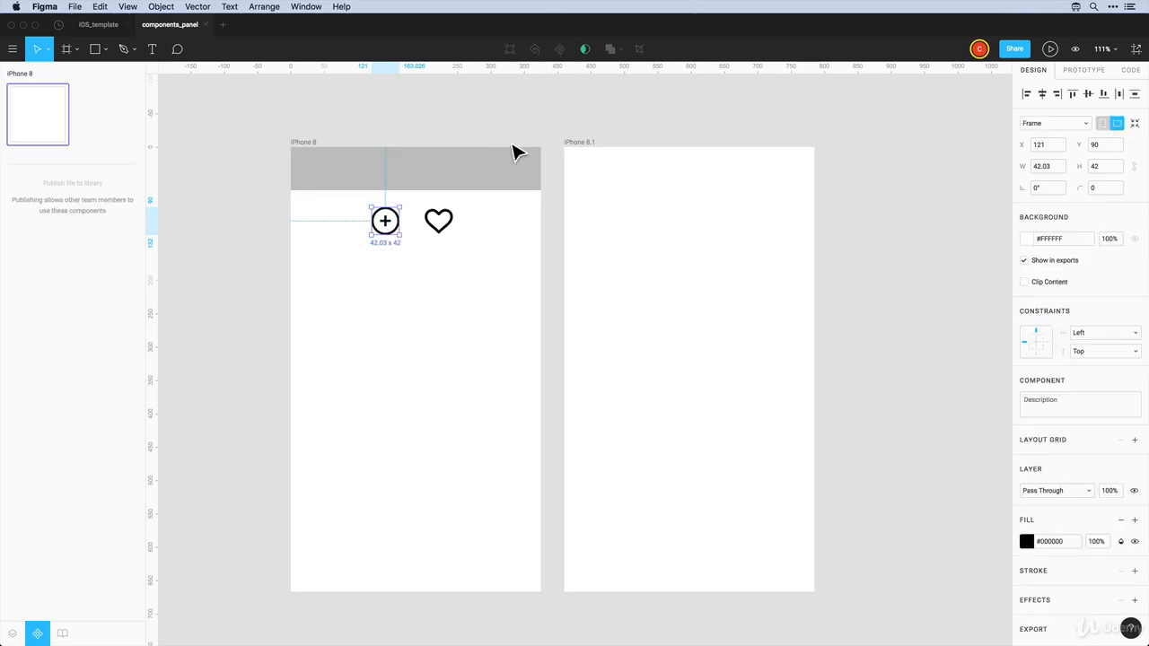
{"action": "left_click", "coordinate": [442, 220]}
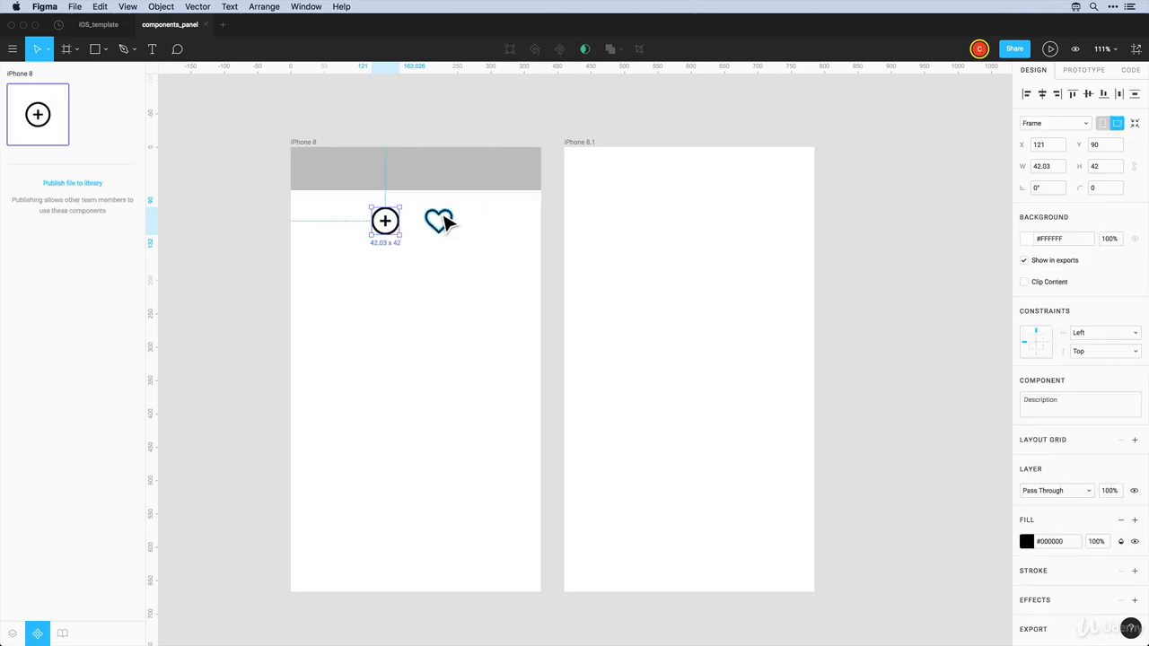
{"action": "left_click", "coordinate": [560, 49]}
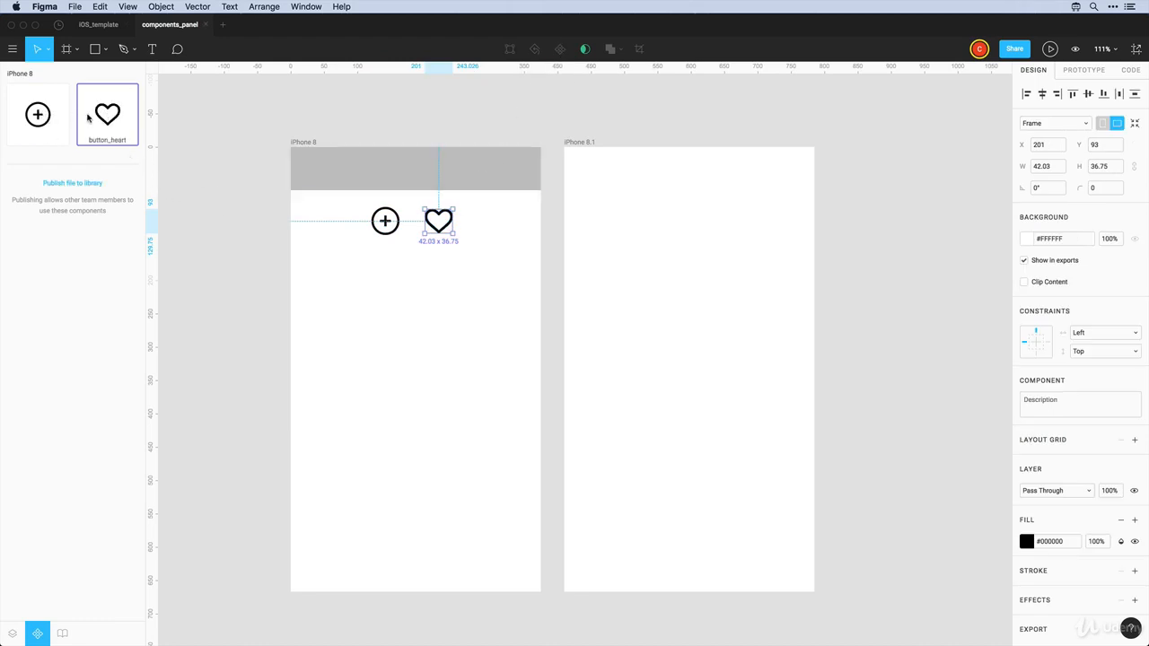
- Place one instance each of button_add and button_heart side by side on the blank iPhone 8.1 frame
{"action": "left_click_drag", "start_coordinate": [37, 115], "coordinate": [621, 282]}
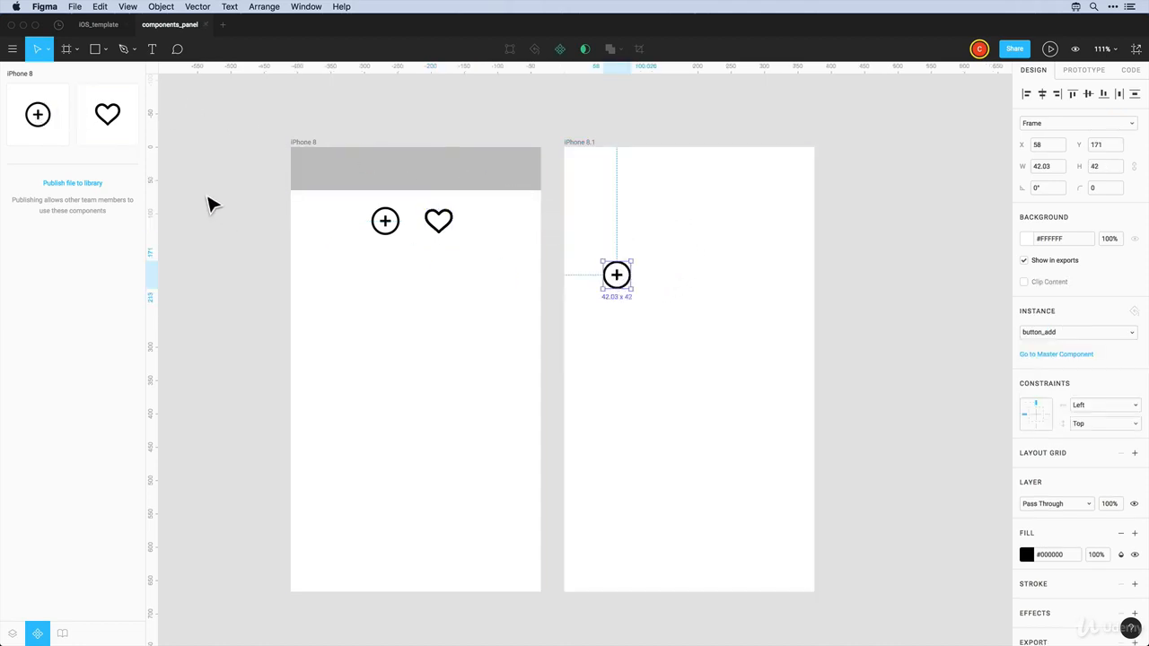
{"action": "left_click_drag", "start_coordinate": [107, 115], "coordinate": [718, 282]}
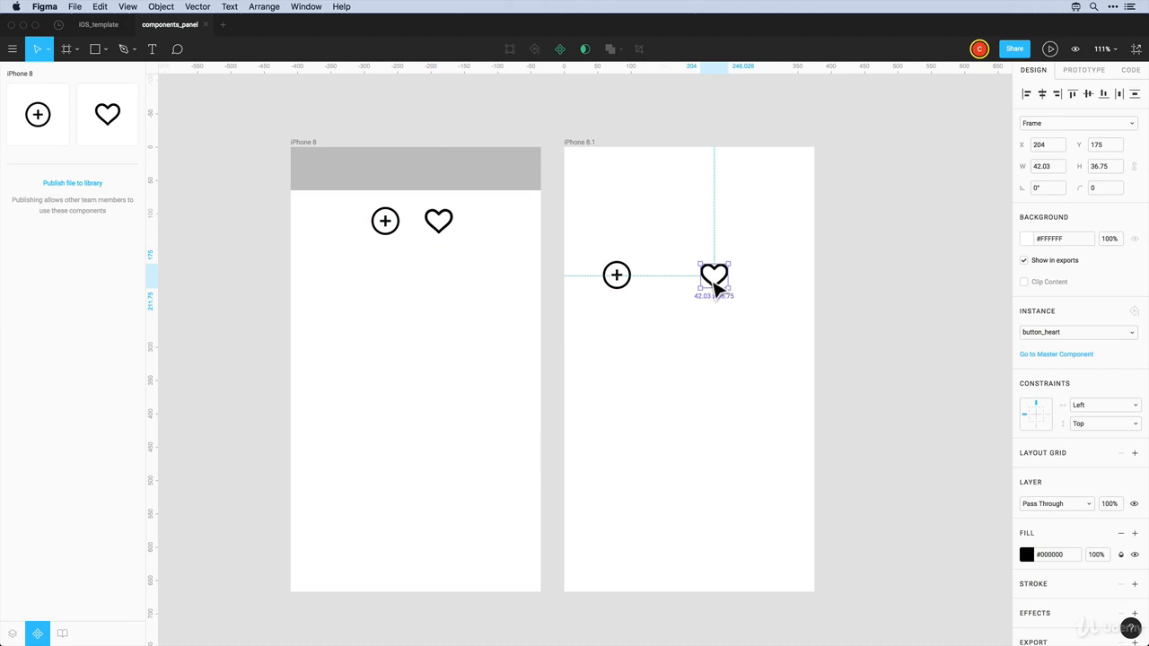
- Change the fill of both the heart and add master icons on the iPhone 8 frame to blue #2F80ED
{"action": "left_click", "coordinate": [448, 231]}
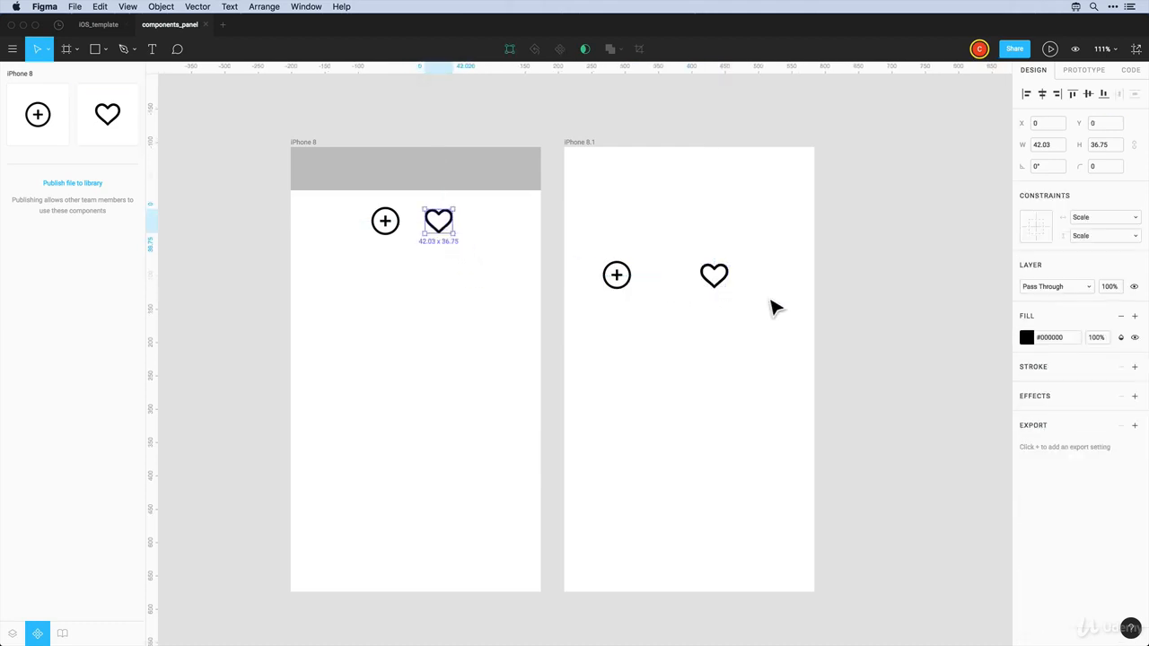
{"action": "left_click", "coordinate": [1024, 338]}
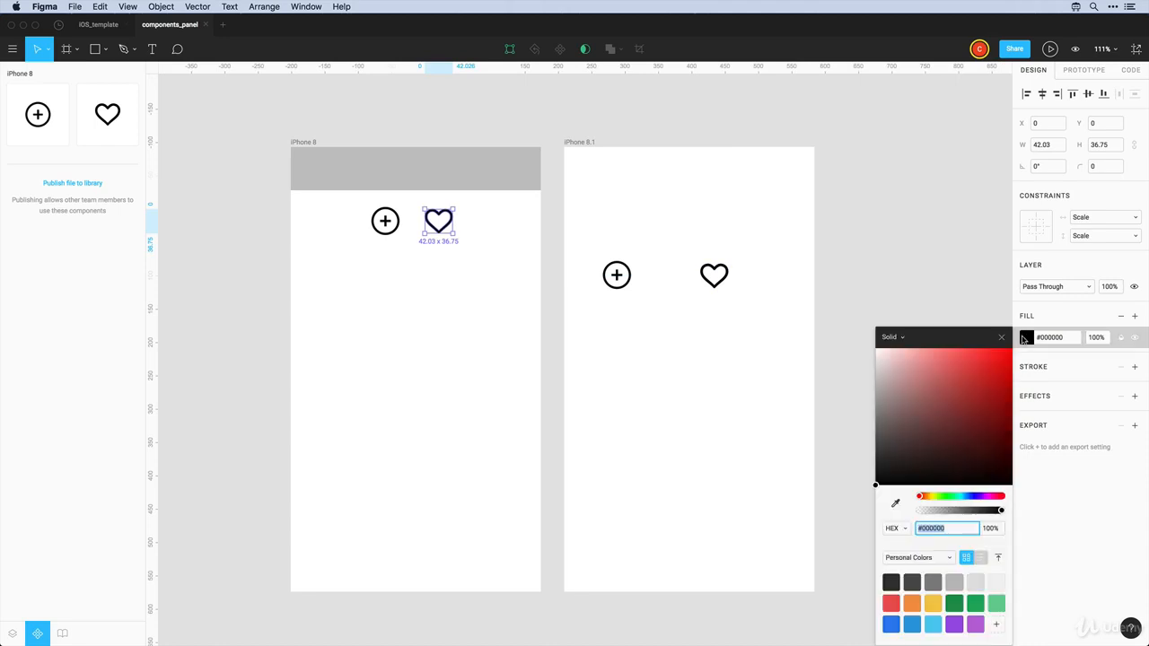
{"action": "left_click", "coordinate": [891, 623]}
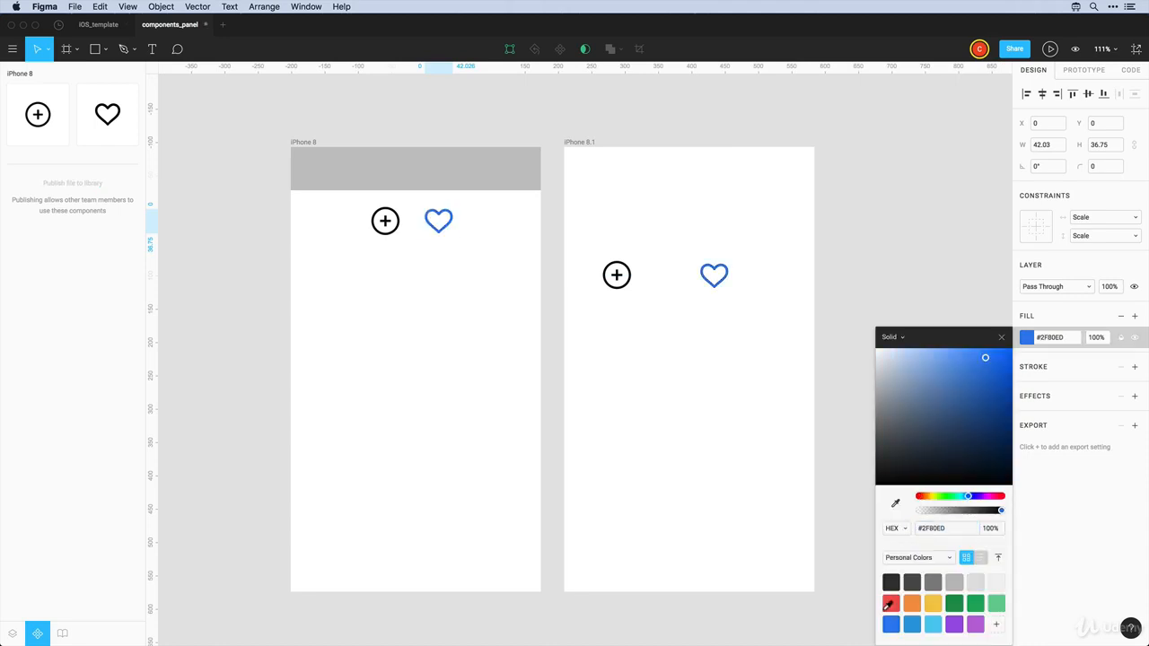
{"action": "left_click", "coordinate": [386, 224]}
{"action": "left_click", "coordinate": [1027, 337]}
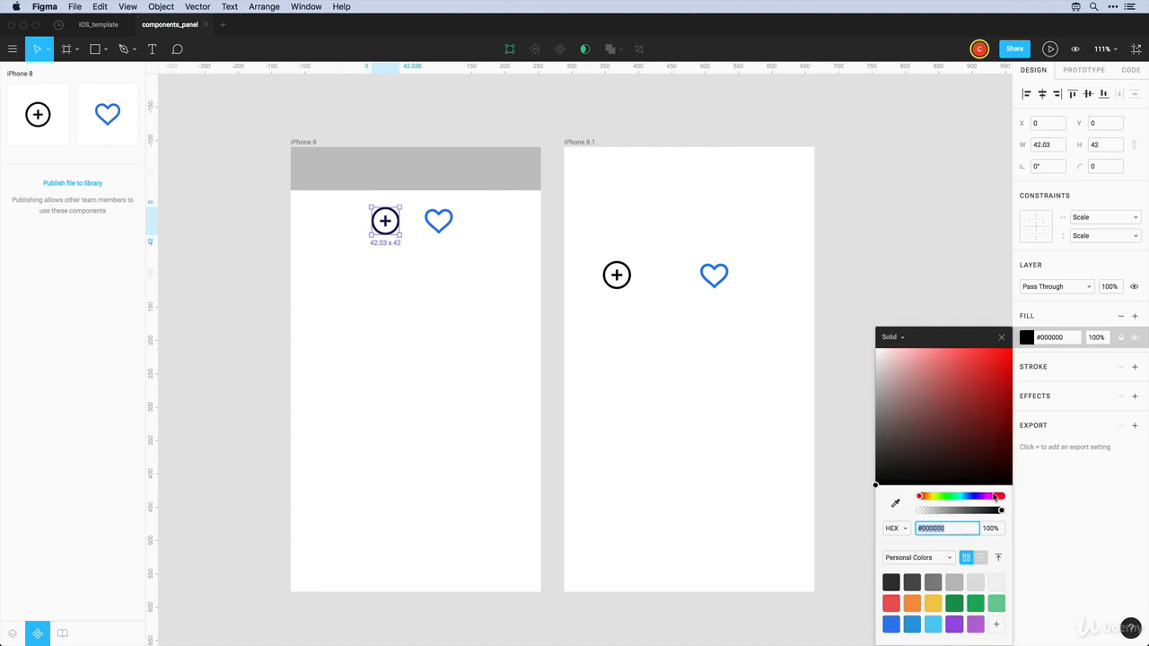
{"action": "left_click", "coordinate": [894, 621]}
{"action": "left_click", "coordinate": [433, 301]}
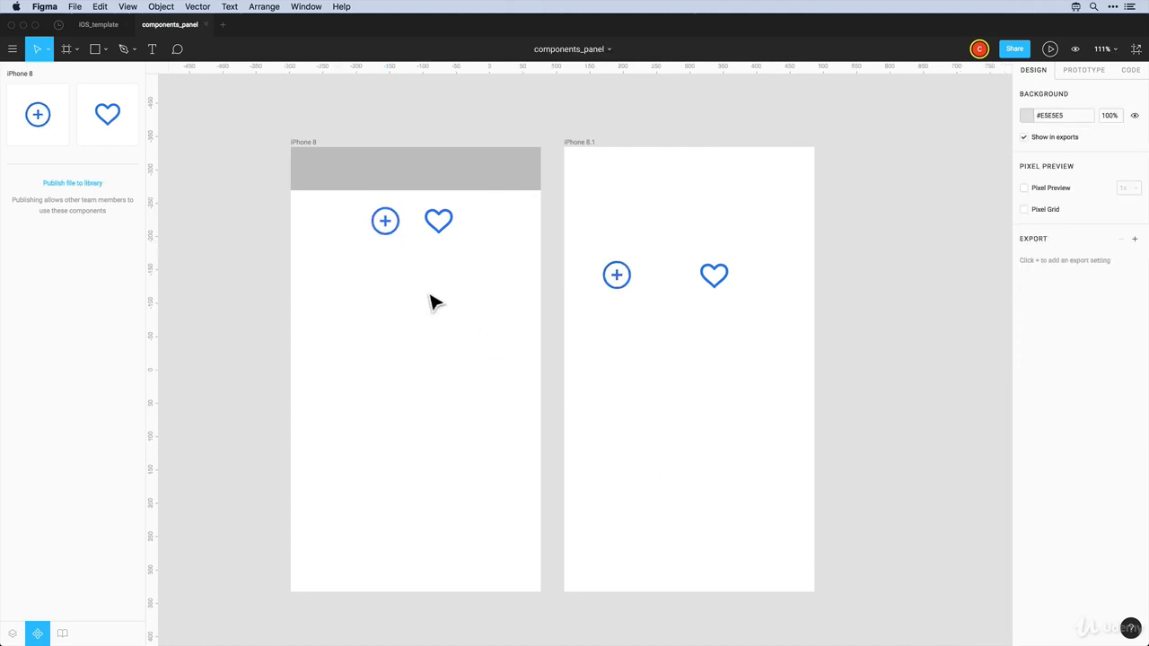
- Move both master button components out of the iPhone 8 frame onto the empty canvas above it
{"action": "scroll", "coordinate": [429, 310], "scroll_direction": "up", "scroll_amount": 2}
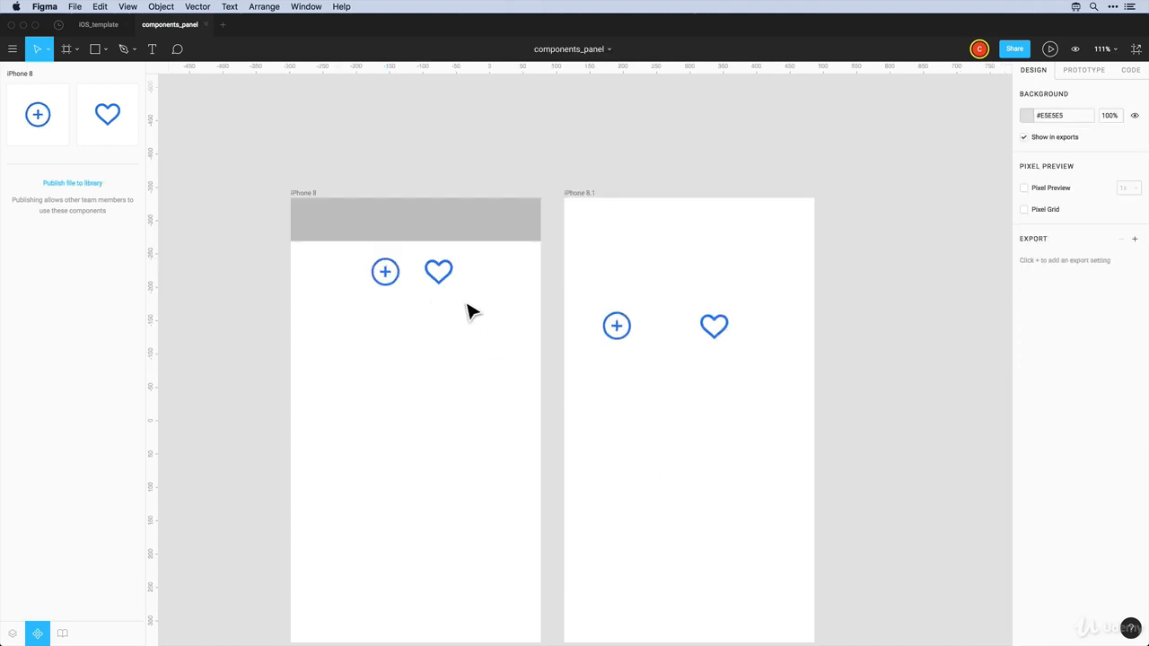
{"action": "left_click_drag", "start_coordinate": [440, 297], "coordinate": [335, 146]}
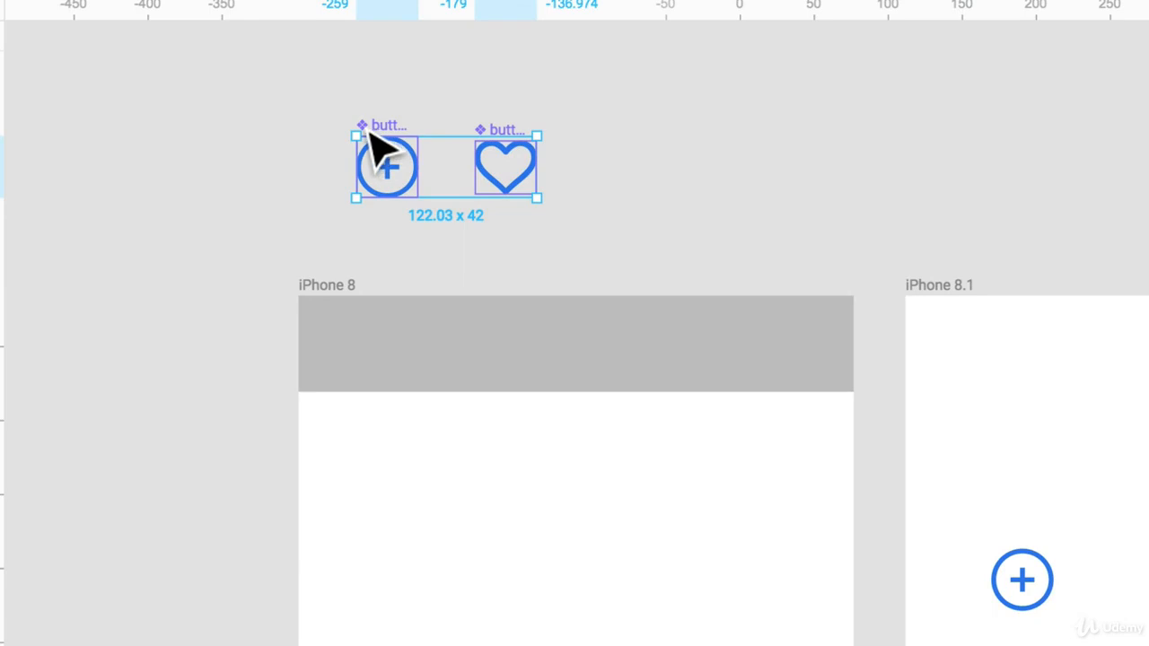
{"action": "key", "text": "Escape"}
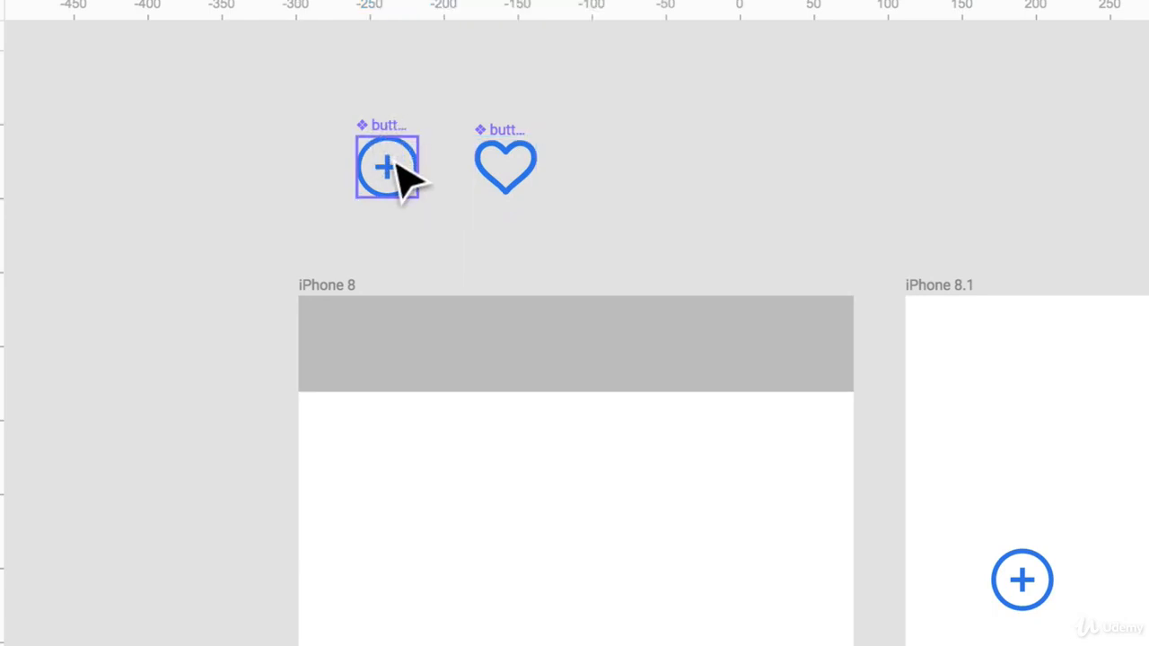
- Place instances of the add and heart buttons side by side at the right end of iPhone 8's nav bar
{"action": "left_click", "coordinate": [401, 177]}
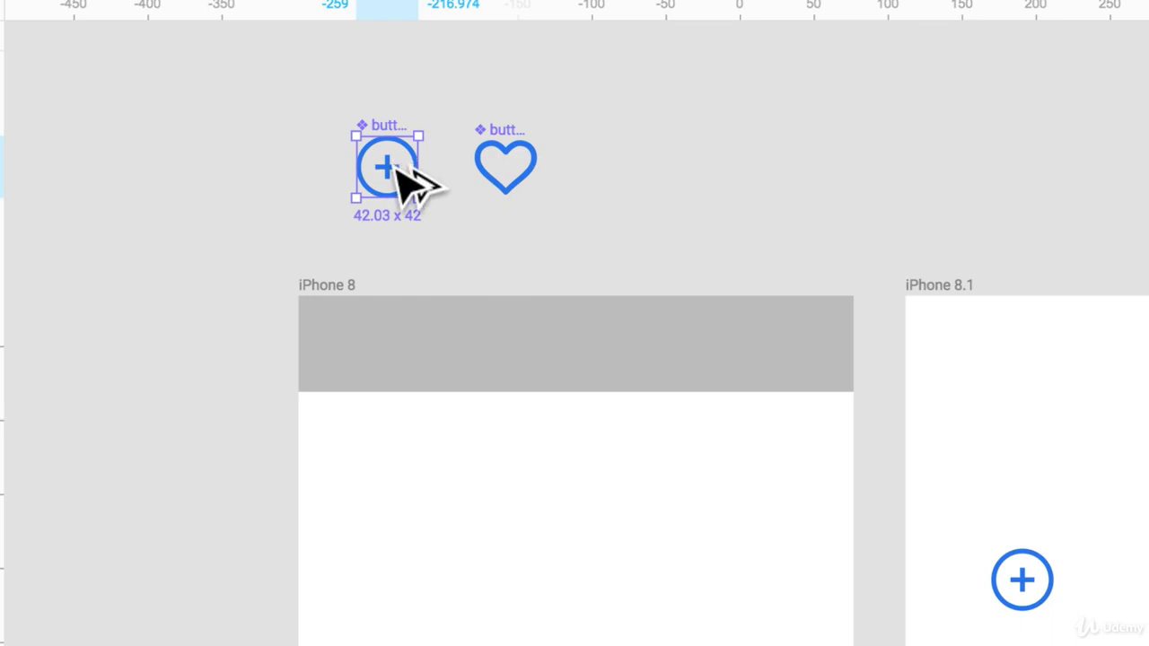
{"action": "left_click_drag", "start_coordinate": [395, 170], "coordinate": [754, 342]}
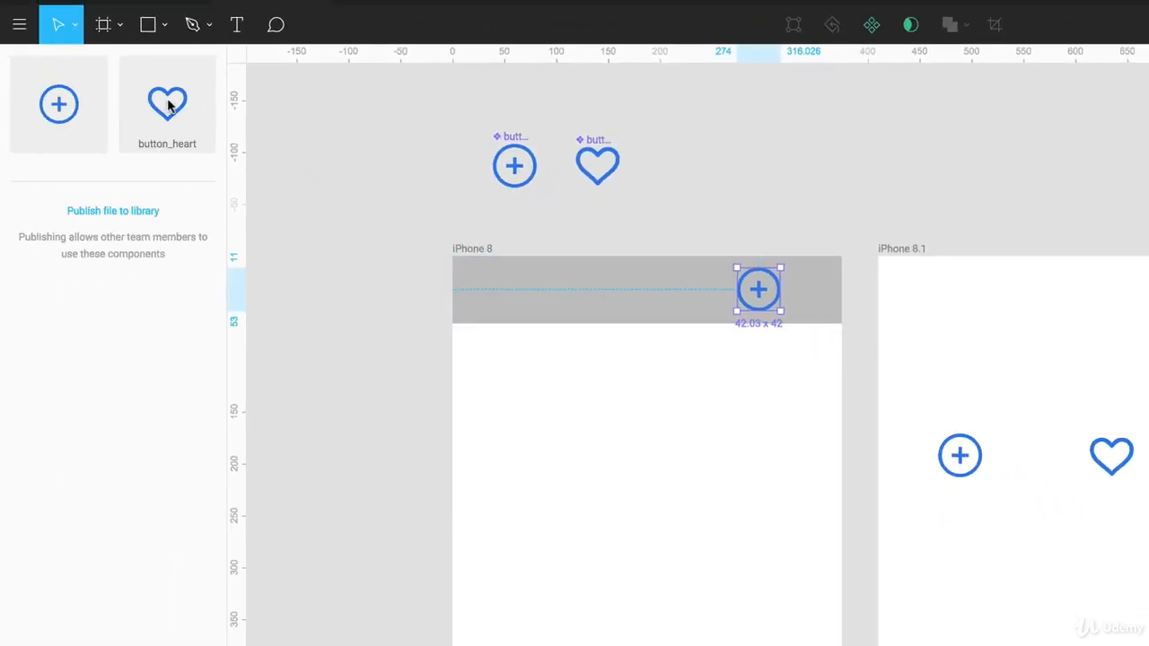
{"action": "left_click_drag", "start_coordinate": [168, 105], "coordinate": [743, 289]}
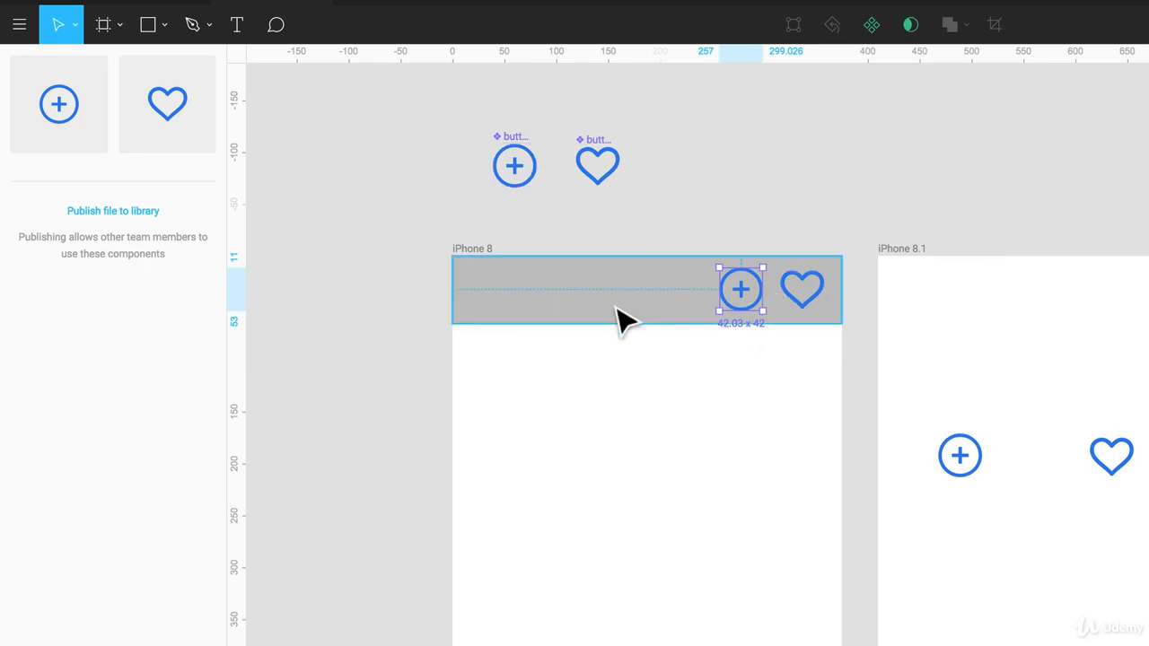
- Combine the grey nav bar and its two button instances on iPhone 8 into one component
{"action": "left_click", "coordinate": [756, 377]}
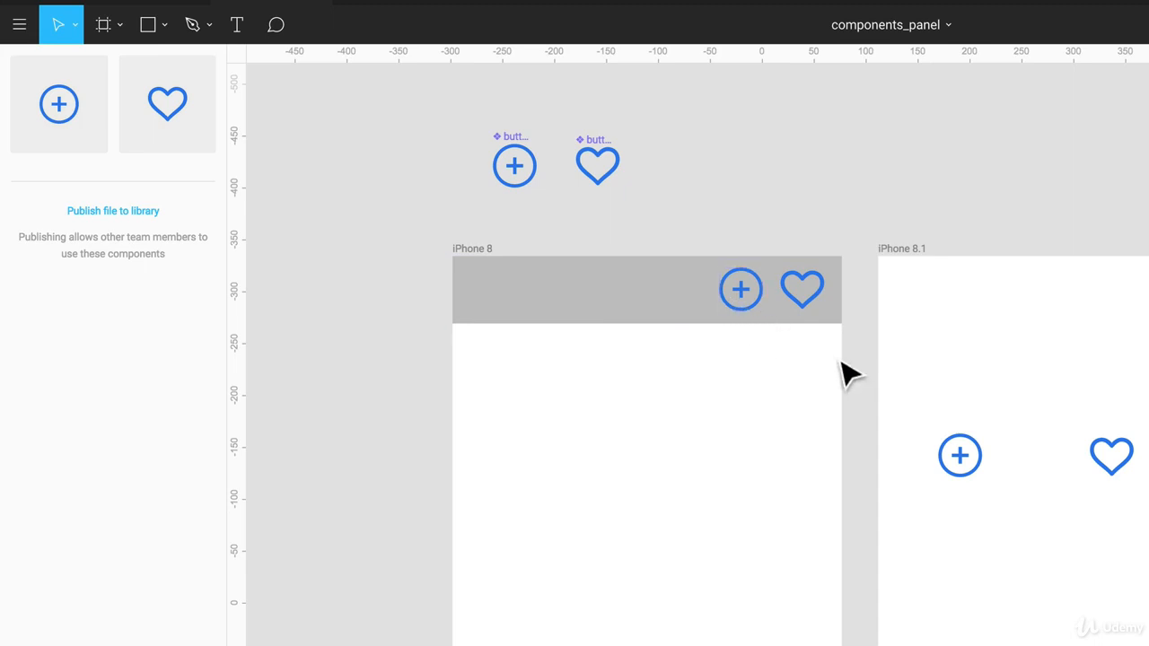
{"action": "left_click_drag", "start_coordinate": [821, 358], "coordinate": [661, 328]}
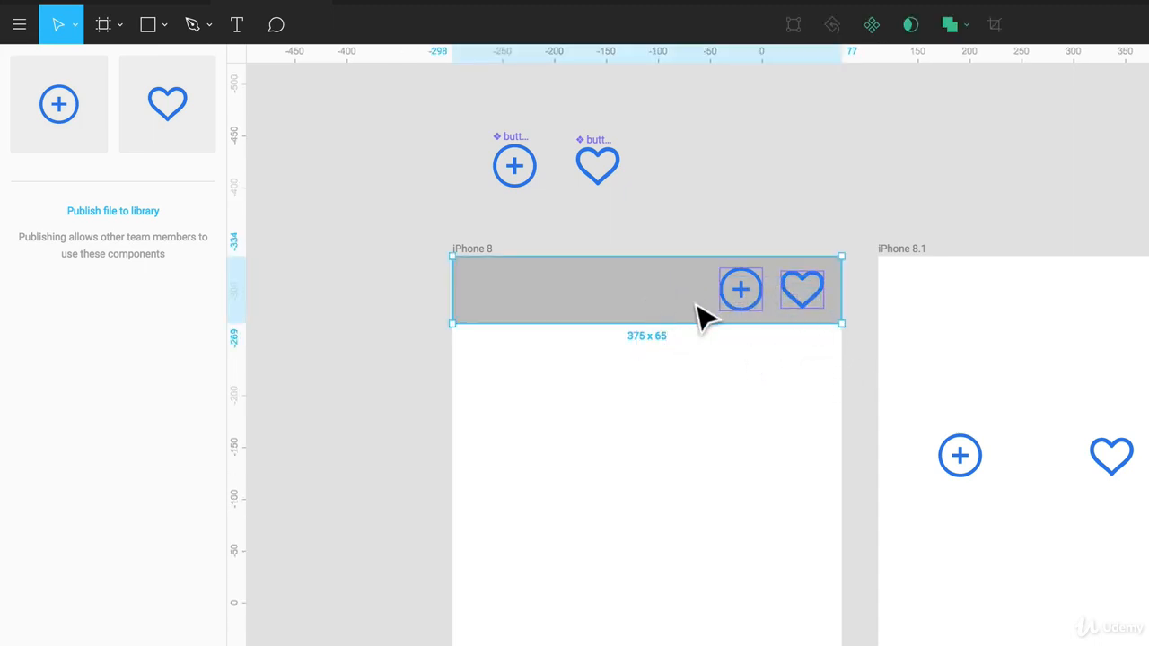
{"action": "left_click", "coordinate": [870, 27]}
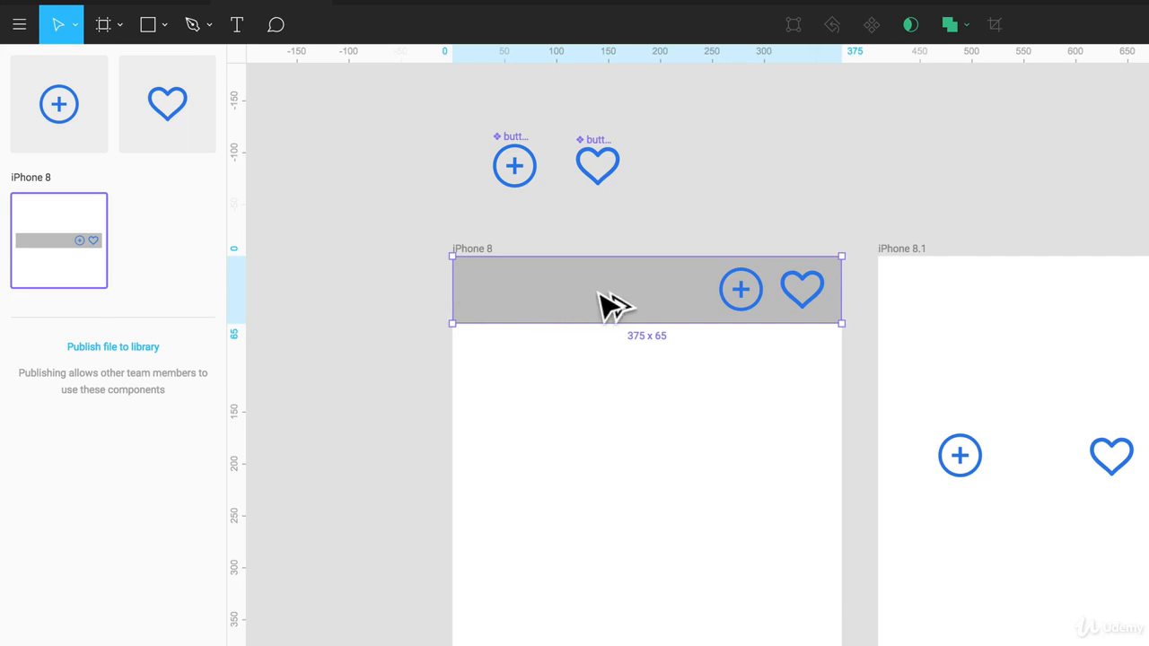
- Duplicate the nav bar component lower on the iPhone 8 frame and place another instance at the top of iPhone 8.1
{"action": "left_click_drag", "start_coordinate": [601, 292], "coordinate": [605, 559]}
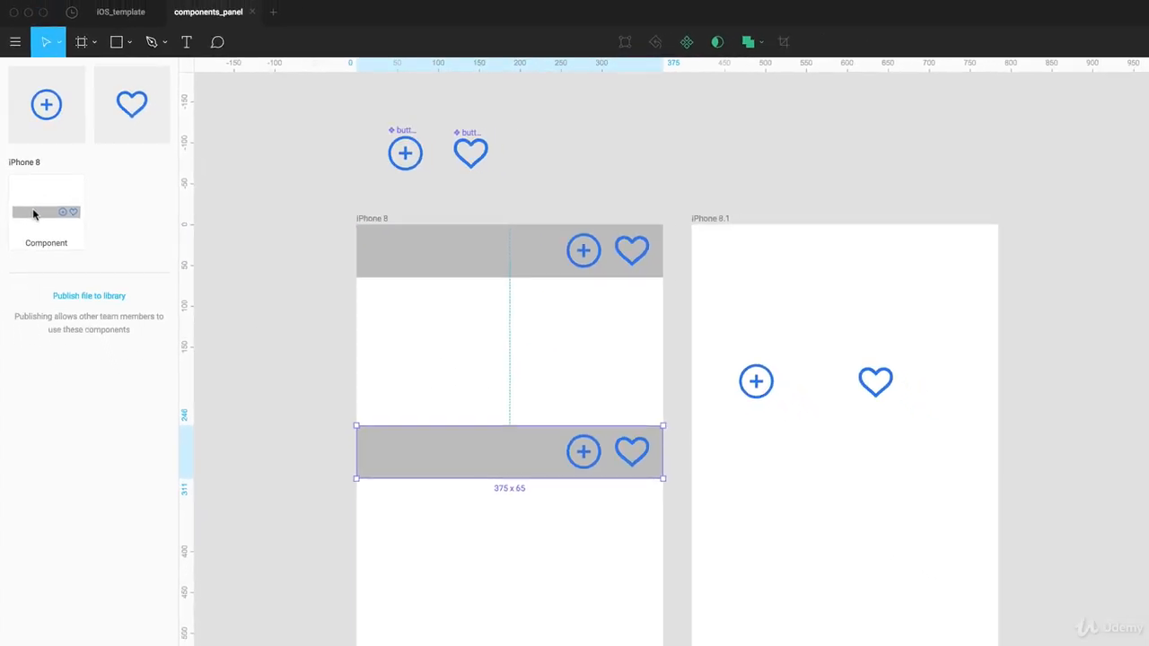
{"action": "left_click_drag", "start_coordinate": [34, 212], "coordinate": [770, 264]}
{"action": "left_click", "coordinate": [734, 328]}
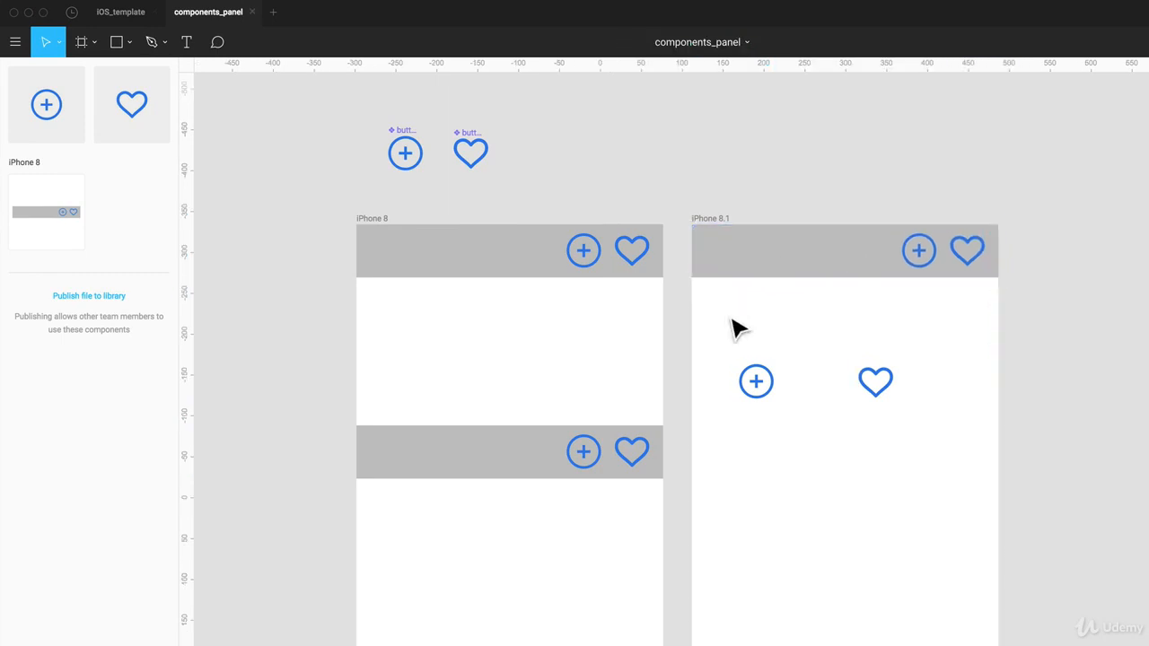
- Delete the two loose buttons on iPhone 8.1 and the duplicate nav bar in the middle of iPhone 8
{"action": "left_click_drag", "start_coordinate": [919, 342], "coordinate": [737, 458]}
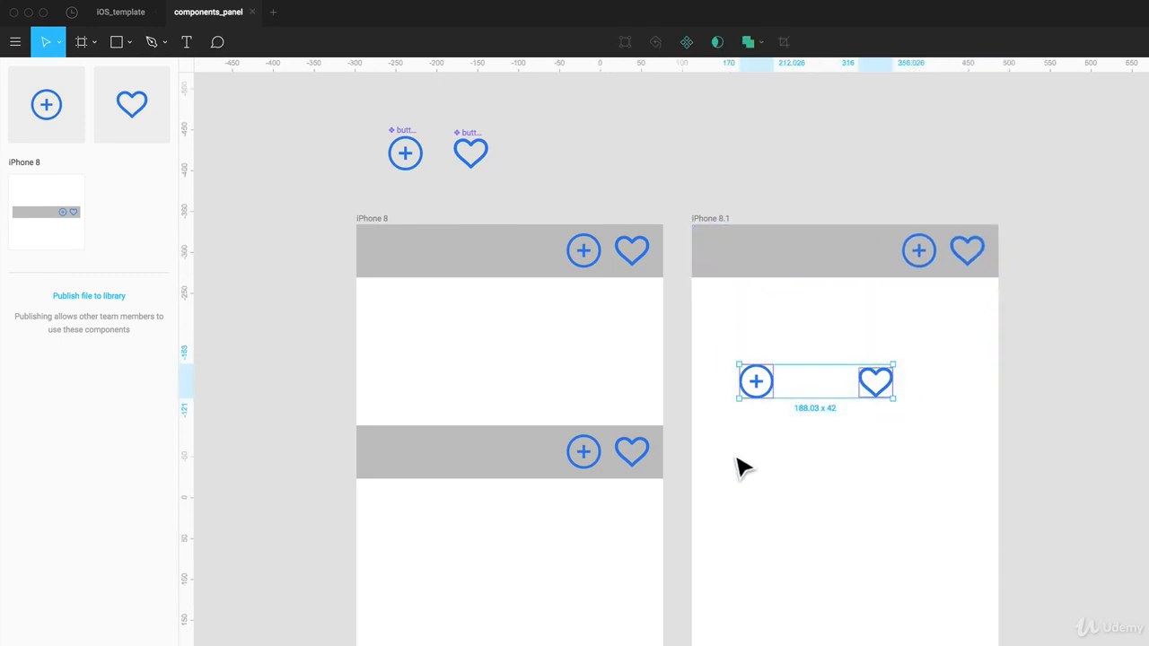
{"action": "key", "text": "Delete"}
{"action": "left_click_drag", "start_coordinate": [639, 381], "coordinate": [508, 533]}
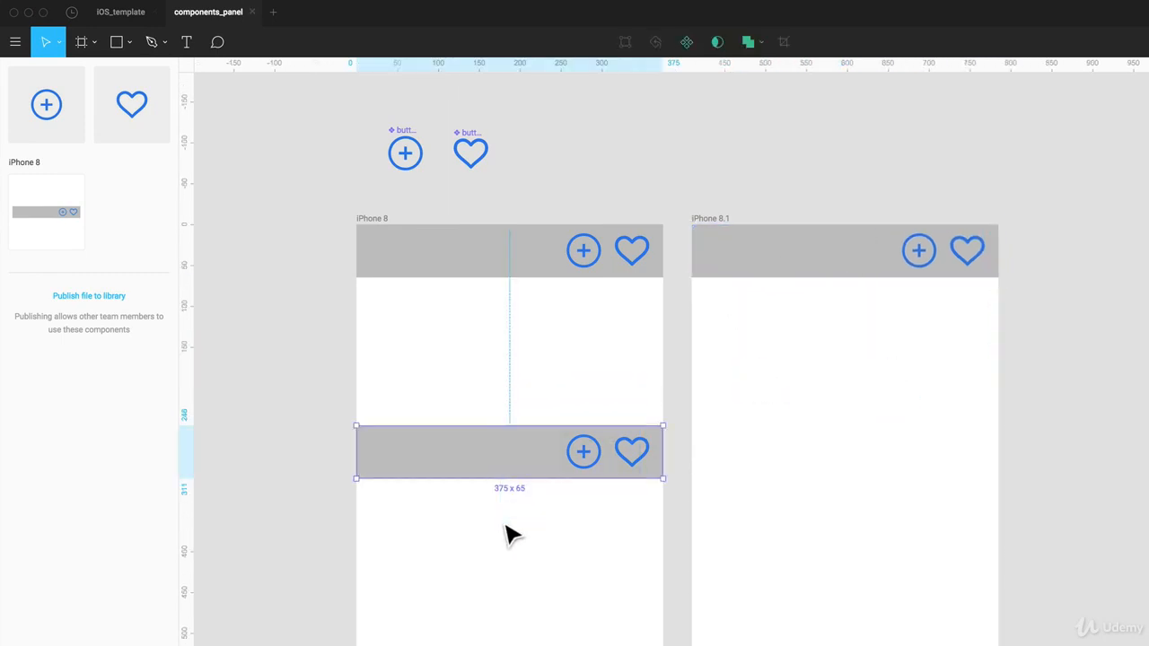
{"action": "key", "text": "Delete"}
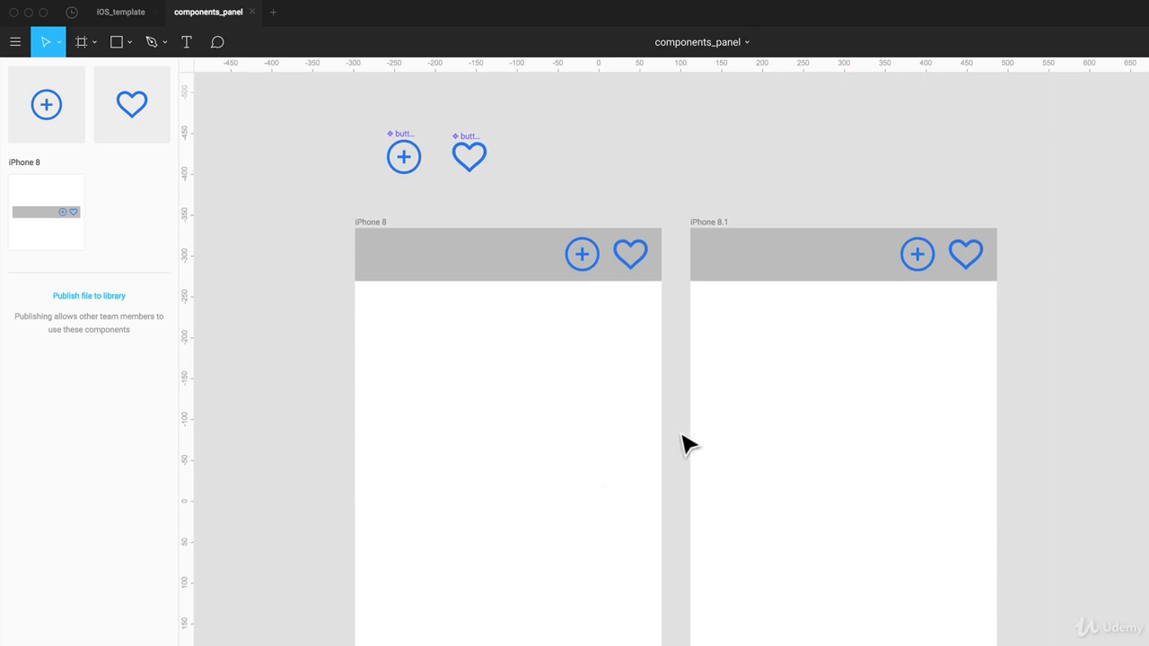
- Duplicate the iPhone 8.1 frame with its nav bar and place the copy to its right
{"action": "left_click", "coordinate": [713, 231]}
{"action": "left_click_drag", "start_coordinate": [708, 231], "coordinate": [1025, 231]}
{"action": "scroll", "coordinate": [1023, 243], "scroll_direction": "right", "scroll_amount": 3}
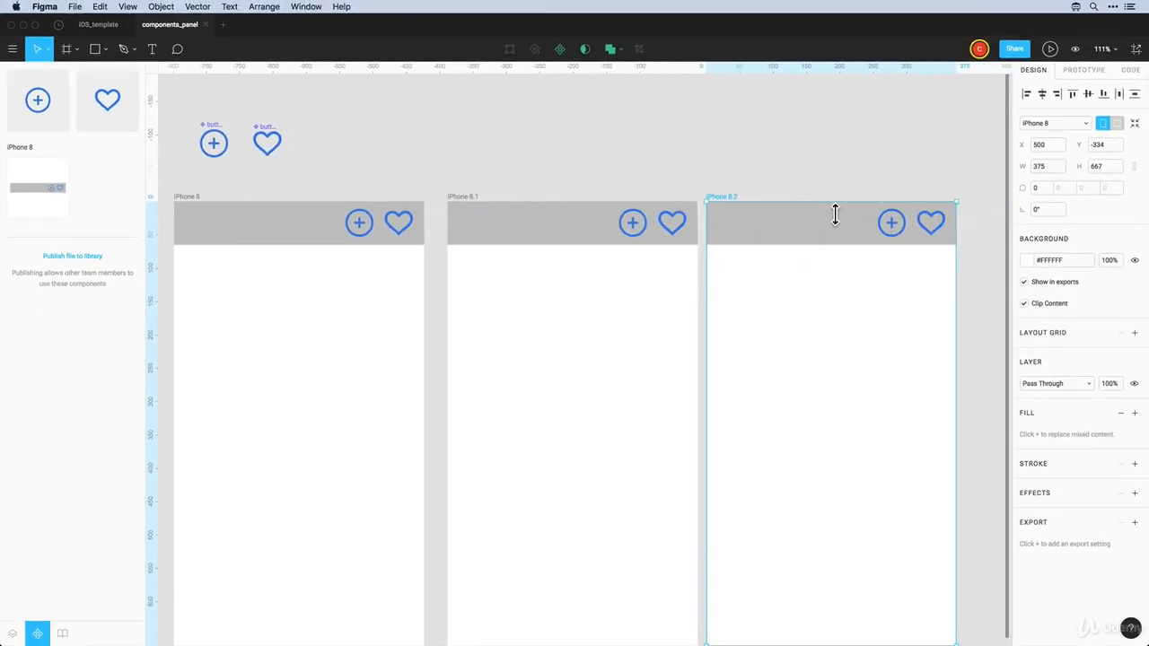
{"action": "scroll", "coordinate": [835, 216], "scroll_direction": "down", "scroll_amount": 2}
{"action": "scroll", "coordinate": [835, 215], "scroll_direction": "left", "scroll_amount": 1}
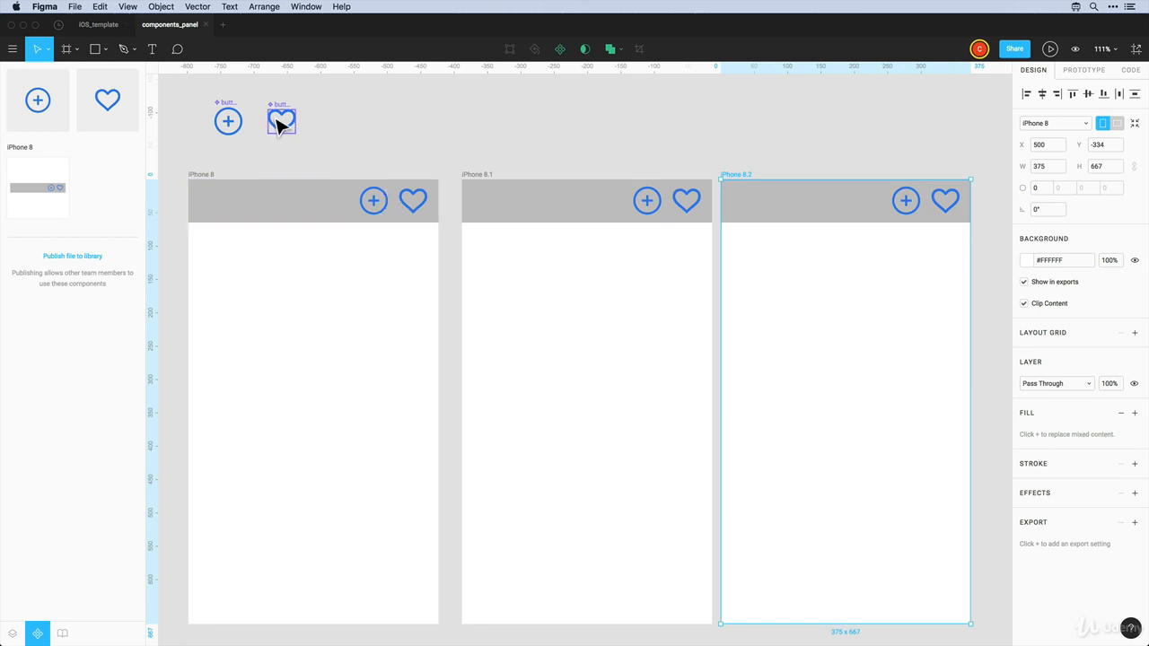
- Change the fill of the master nav bar's background rectangle on iPhone 8 to blue #2F80ED
{"action": "left_click", "coordinate": [342, 167]}
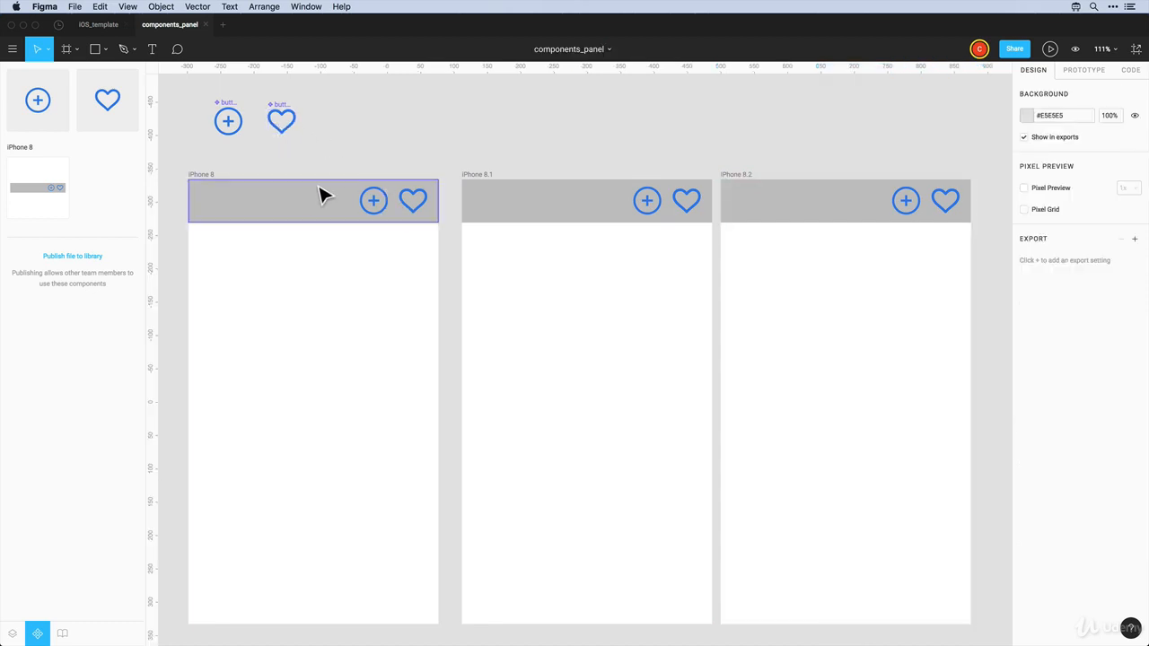
{"action": "left_click", "coordinate": [265, 216]}
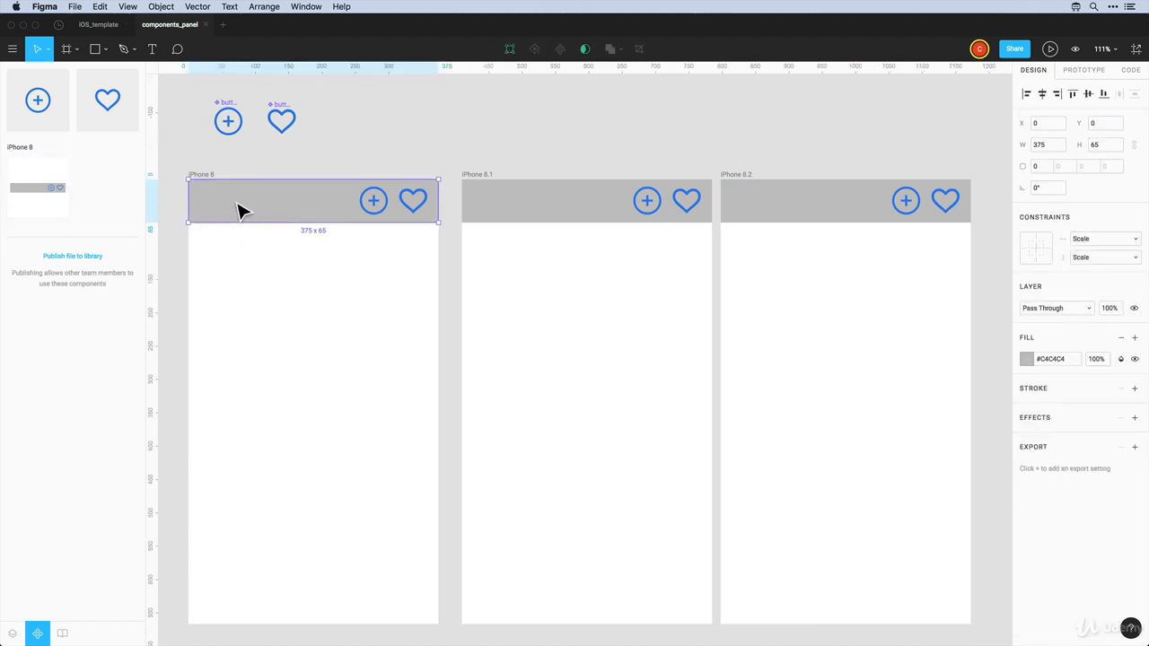
{"action": "left_click", "coordinate": [1025, 359]}
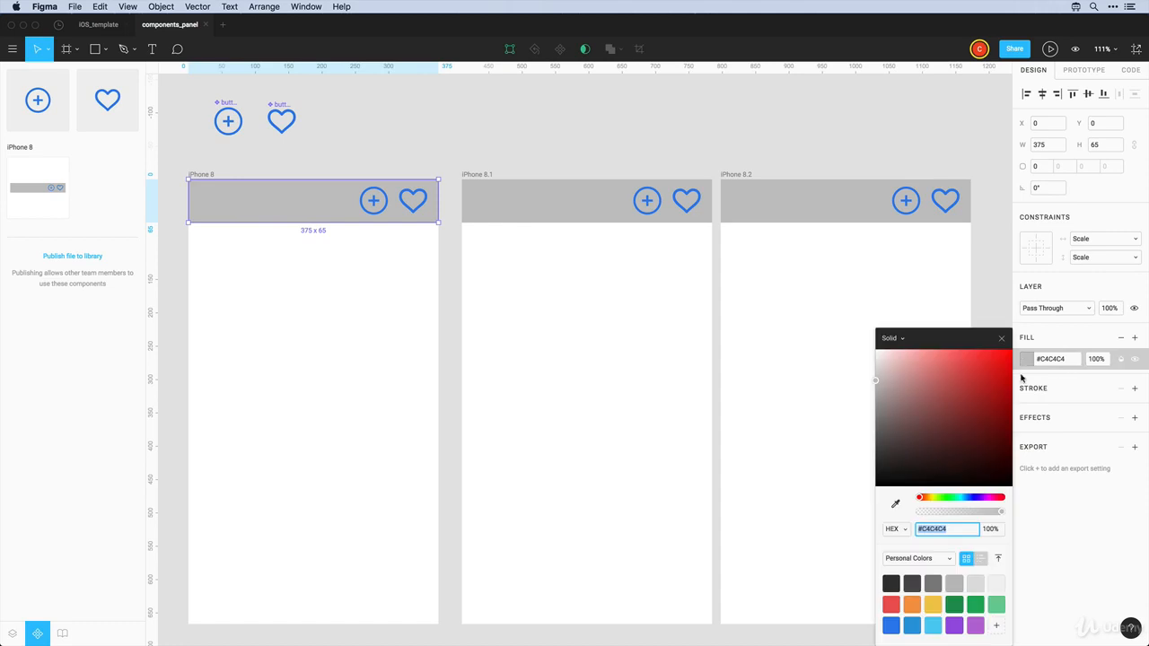
{"action": "left_click", "coordinate": [891, 625]}
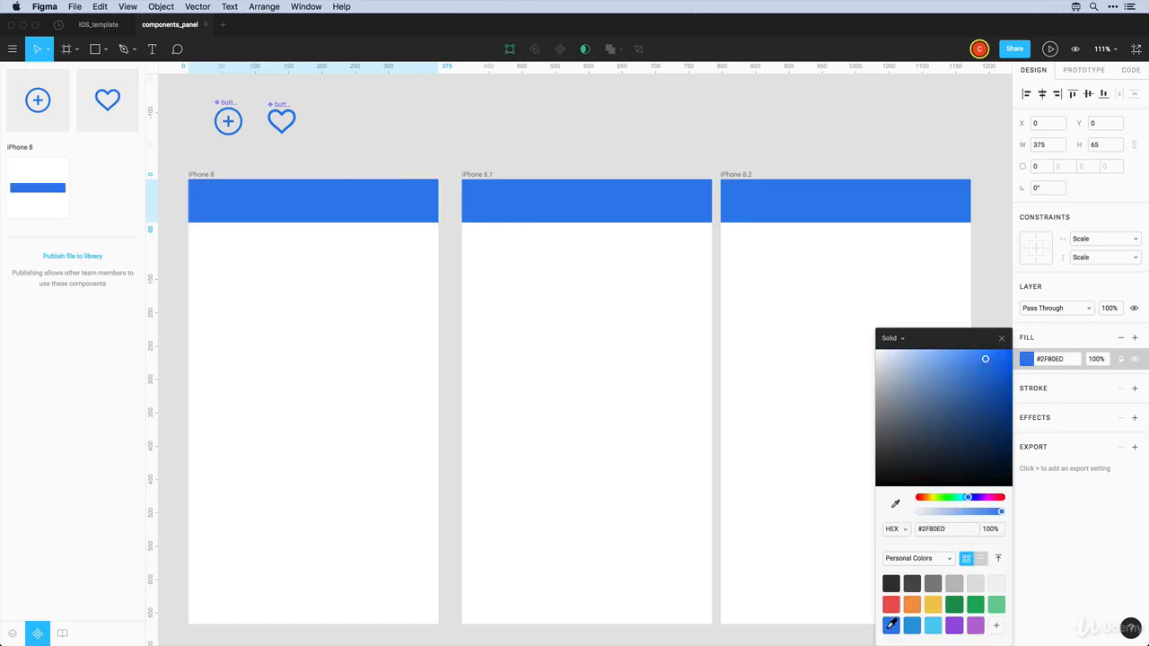
- Change the fill of the master plus button component above the iPhone 8 frame to white
{"action": "left_click", "coordinate": [368, 151]}
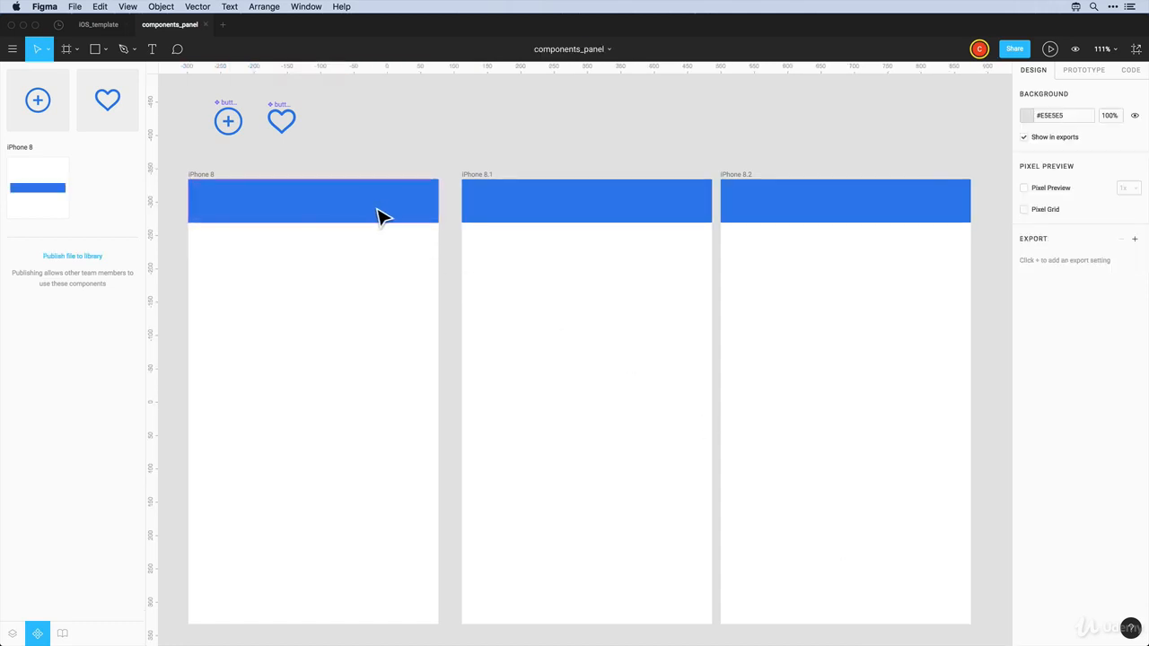
{"action": "left_click", "coordinate": [232, 128]}
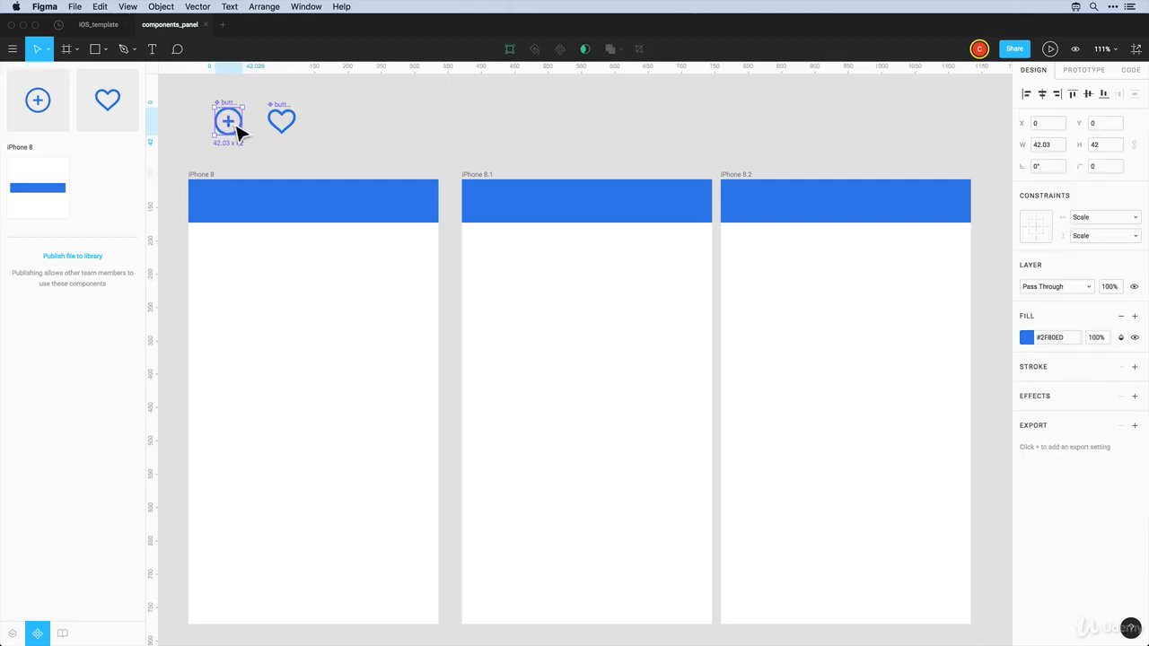
{"action": "left_click", "coordinate": [1026, 337]}
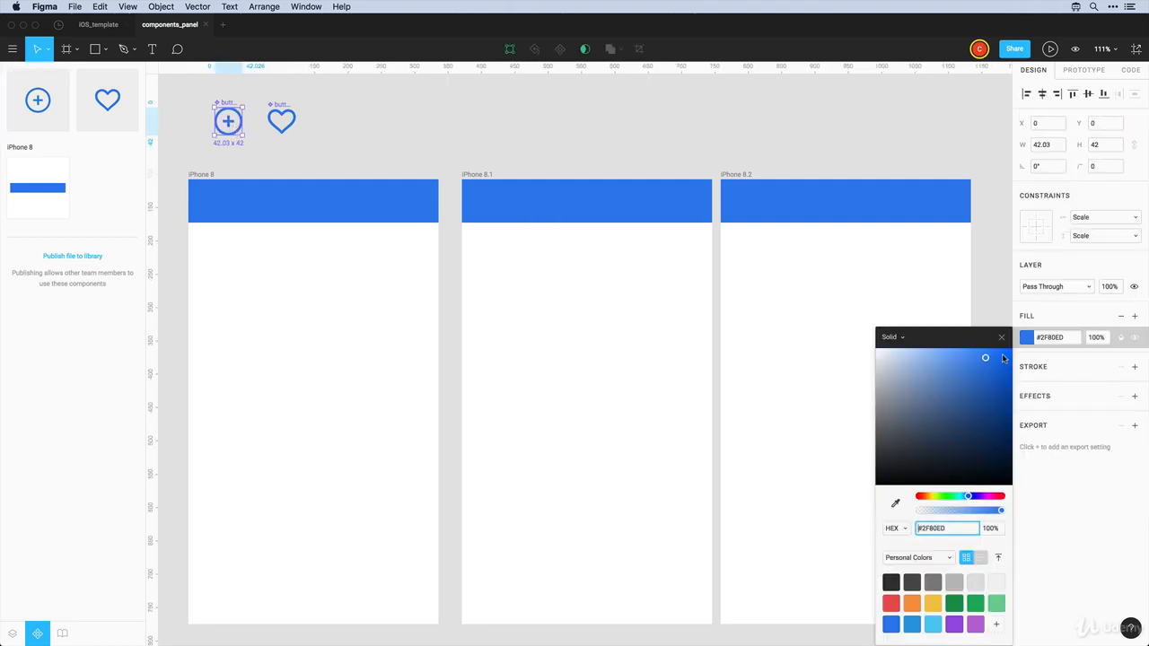
{"action": "left_click", "coordinate": [884, 354]}
- Change the fill of the heart shape inside the master heart button component to white #FFFFFF
{"action": "left_click", "coordinate": [280, 130]}
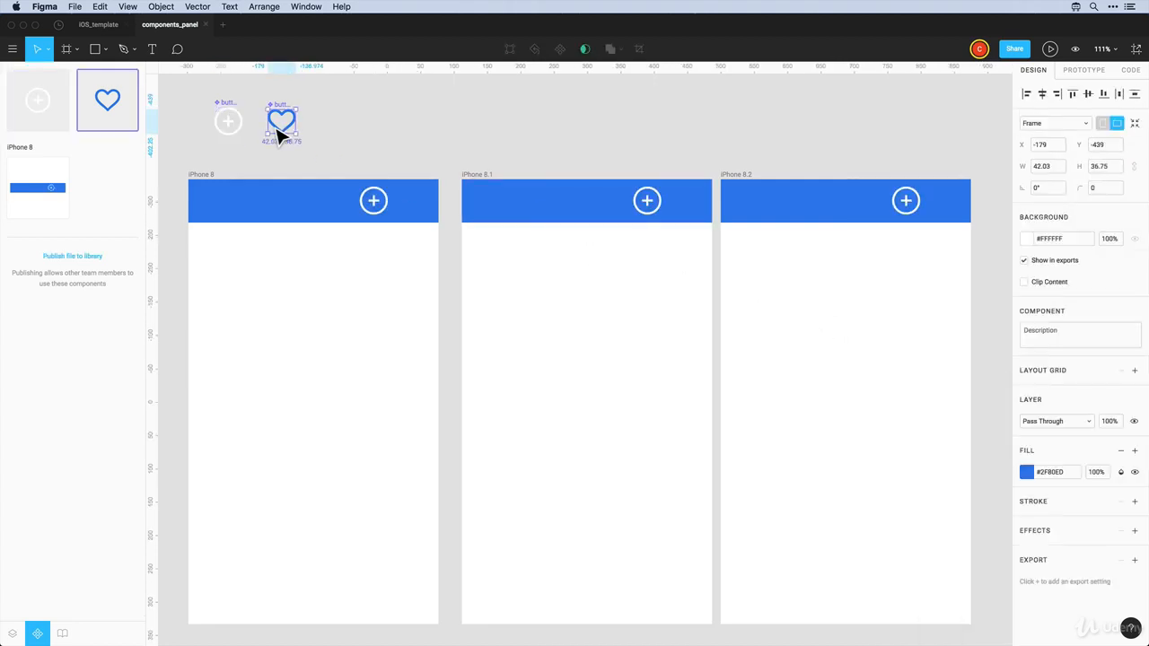
{"action": "left_click_drag", "start_coordinate": [278, 130], "coordinate": [280, 130]}
{"action": "double_click", "coordinate": [280, 132]}
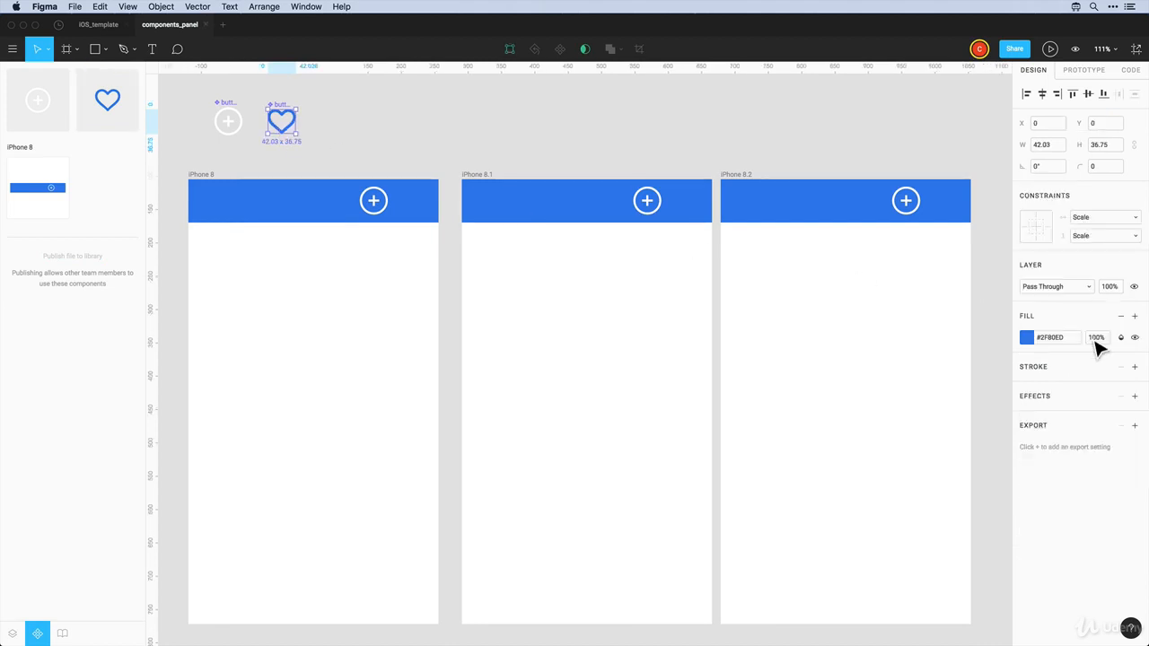
{"action": "left_click", "coordinate": [1029, 340]}
{"action": "left_click_drag", "start_coordinate": [982, 394], "coordinate": [867, 325]}
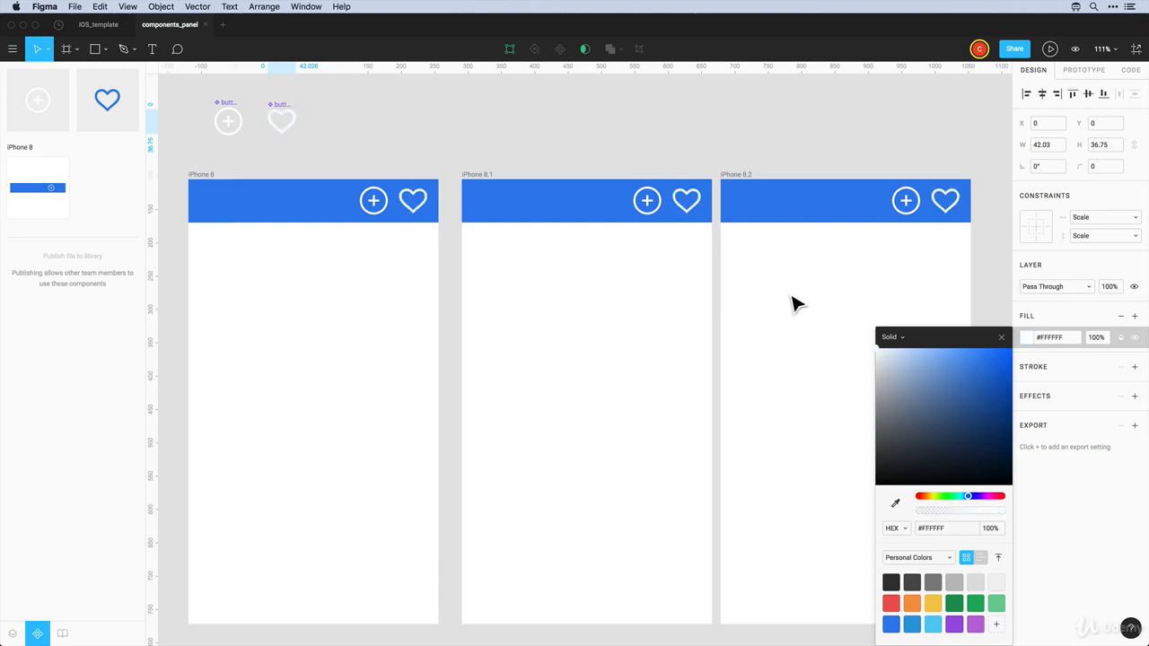
{"action": "left_click", "coordinate": [484, 139]}
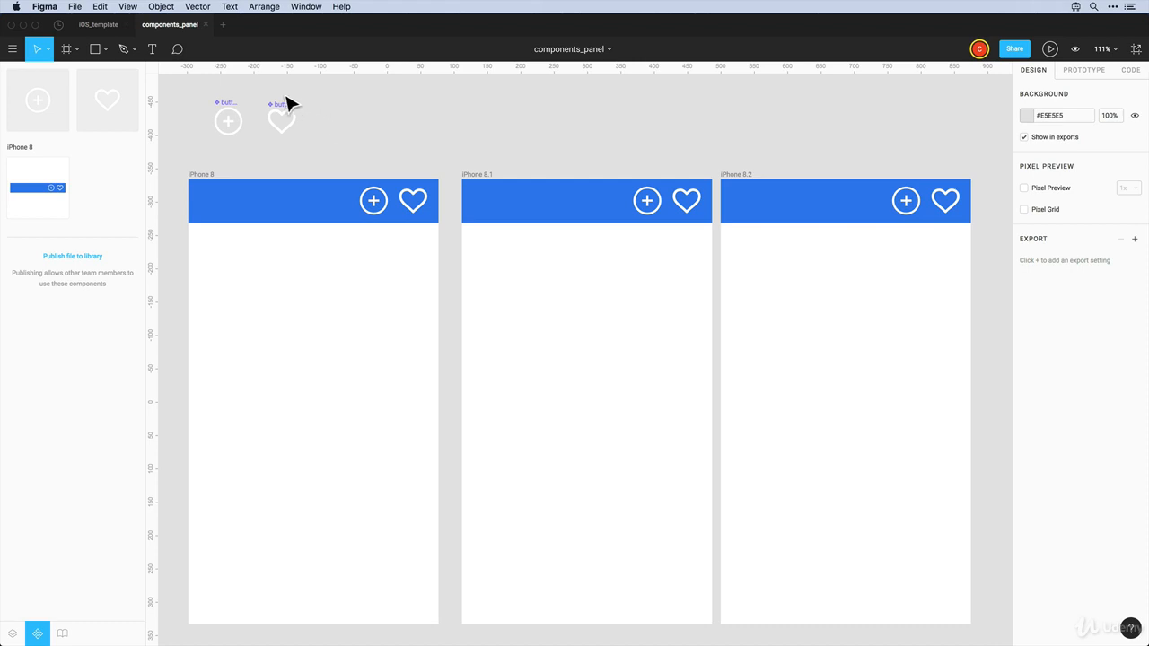
- Delete the master heart button component from above the iPhone 8 frame
{"action": "mouse_move", "coordinate": [282, 114]}
{"action": "left_mouse_down"}
{"action": "mouse_move", "coordinate": [246, 126]}
{"action": "mouse_move", "coordinate": [279, 129]}
{"action": "left_mouse_up"}
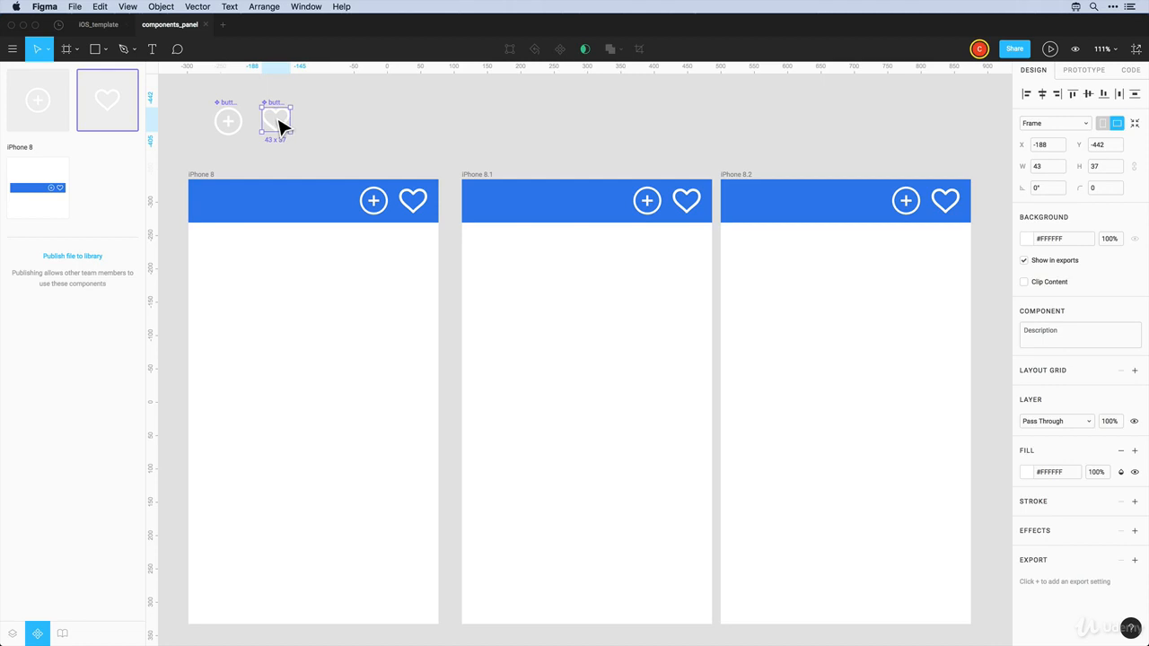
{"action": "key", "text": "Delete"}
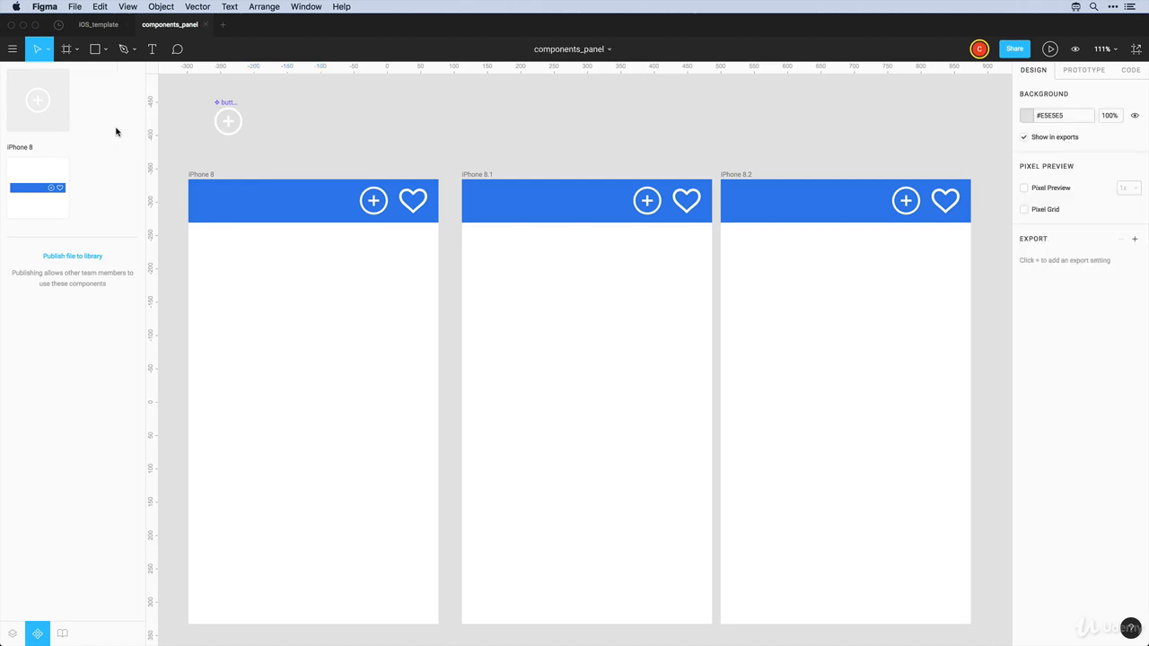
- Set the fill of the heart button instance in the iPhone 8 master nav bar to red #FF0000
{"action": "left_click", "coordinate": [420, 203]}
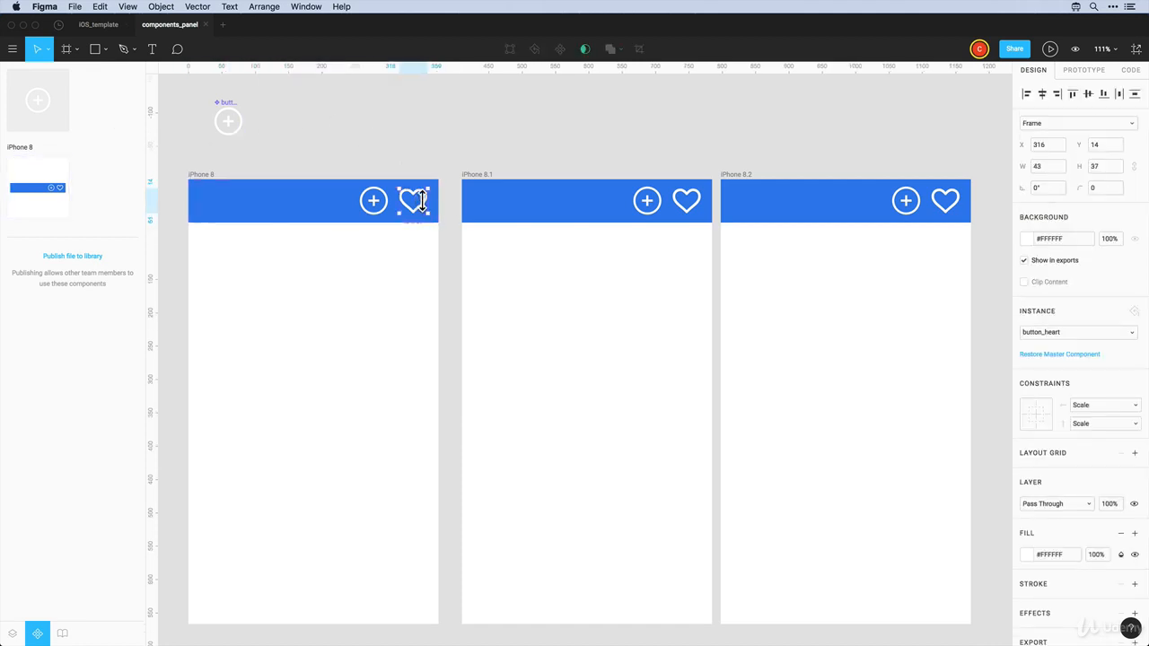
{"action": "left_click", "coordinate": [1028, 553]}
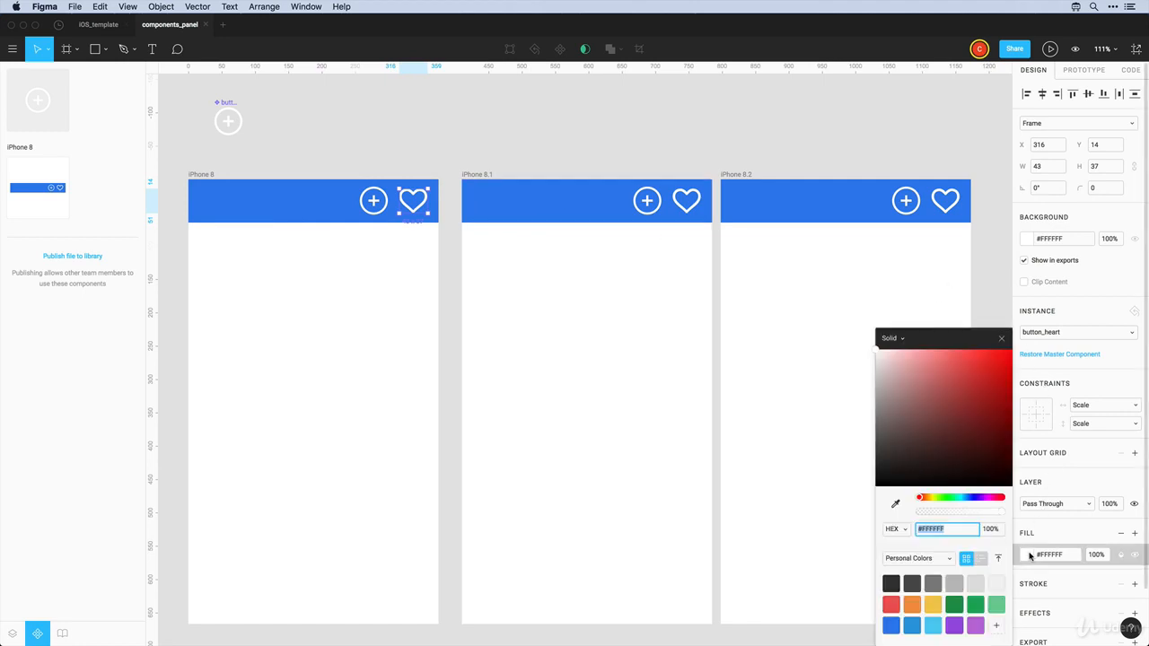
{"action": "type", "text": "FF0000"}
{"action": "key", "text": "Return"}
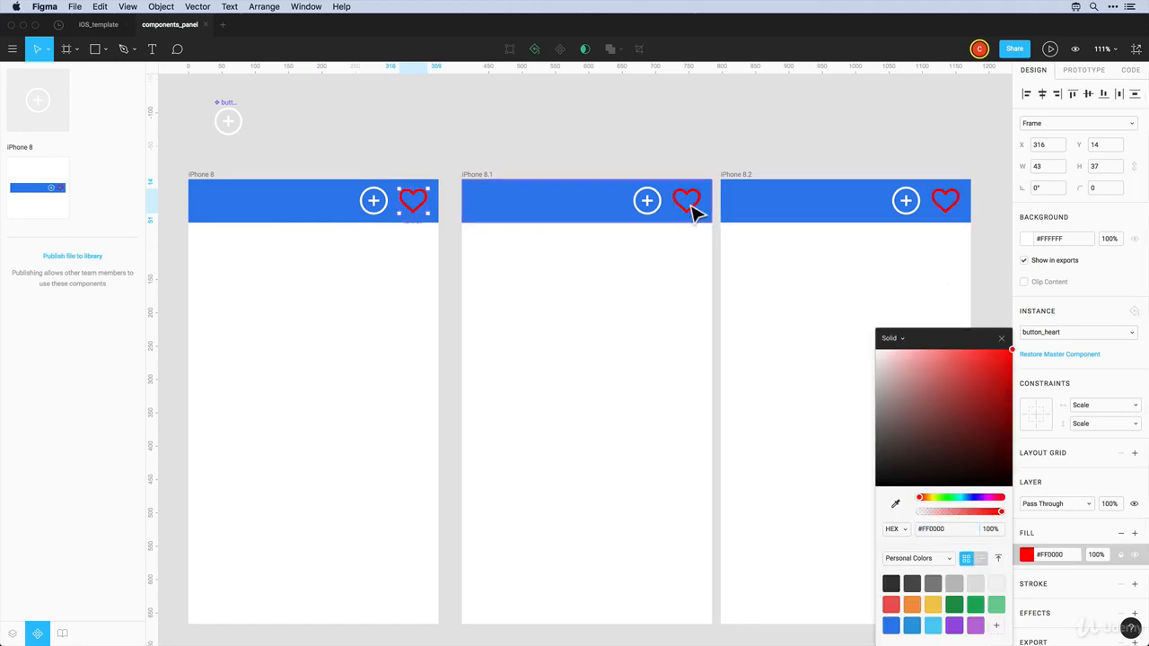
{"action": "left_click", "coordinate": [571, 149]}
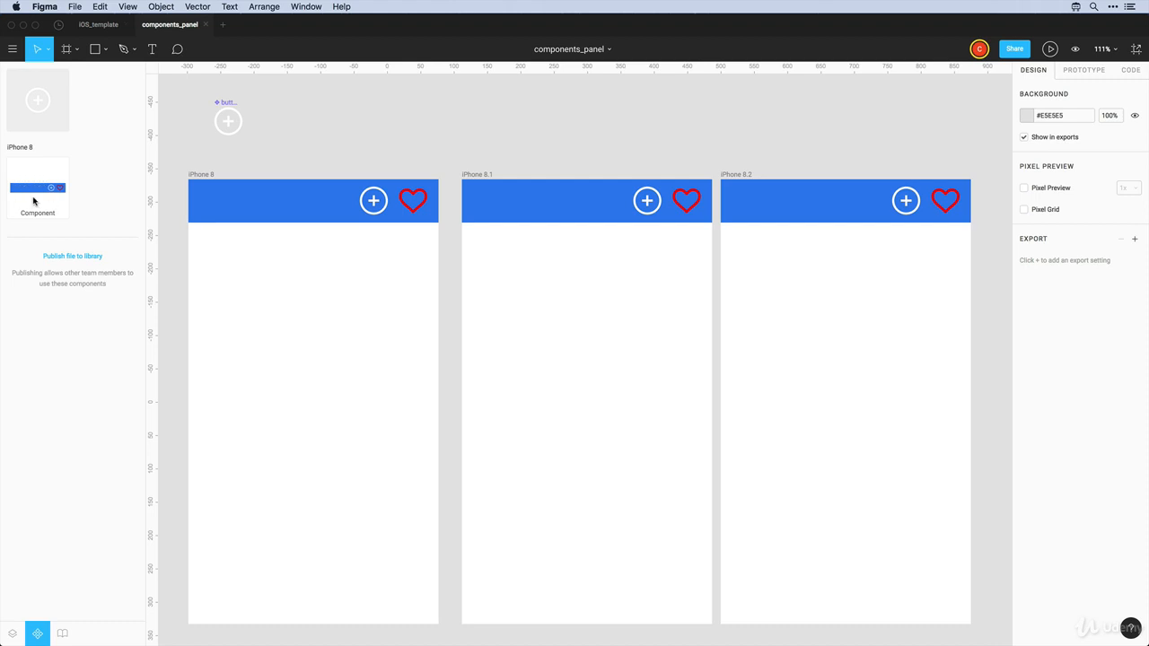
{"action": "scroll", "coordinate": [289, 119], "scroll_direction": "down", "scroll_amount": 2}
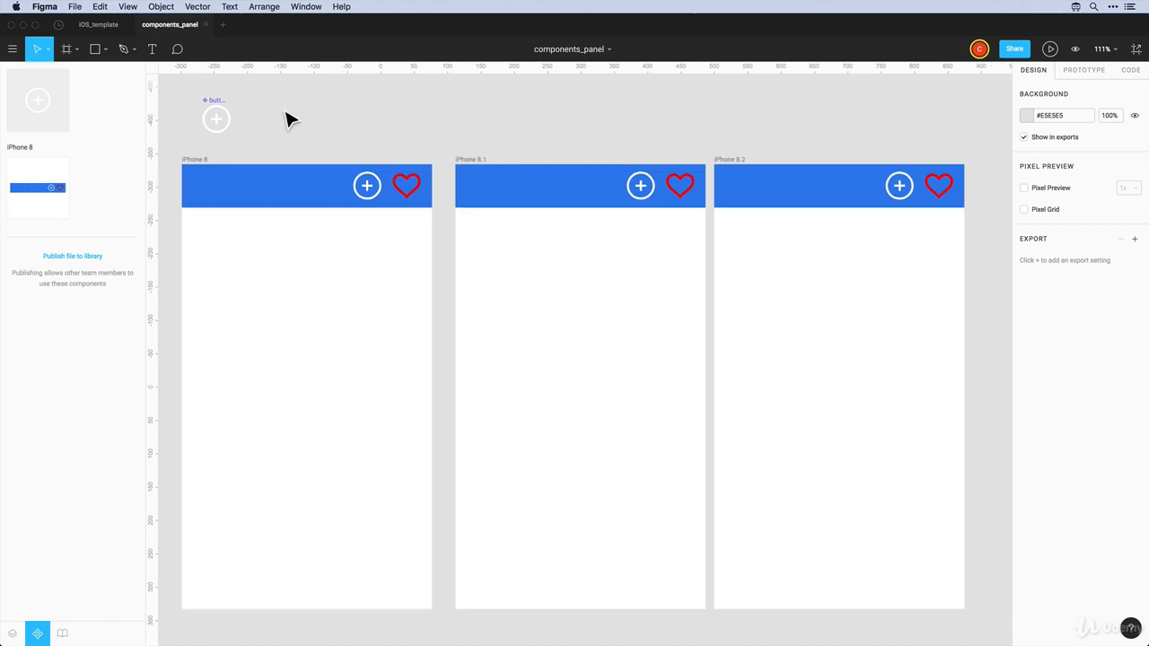